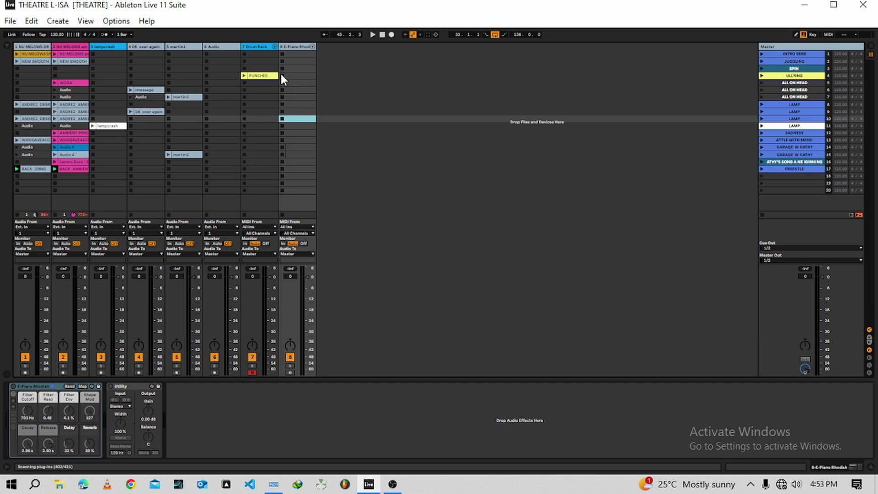
key(super)
scroll(102, 336, down, 5)
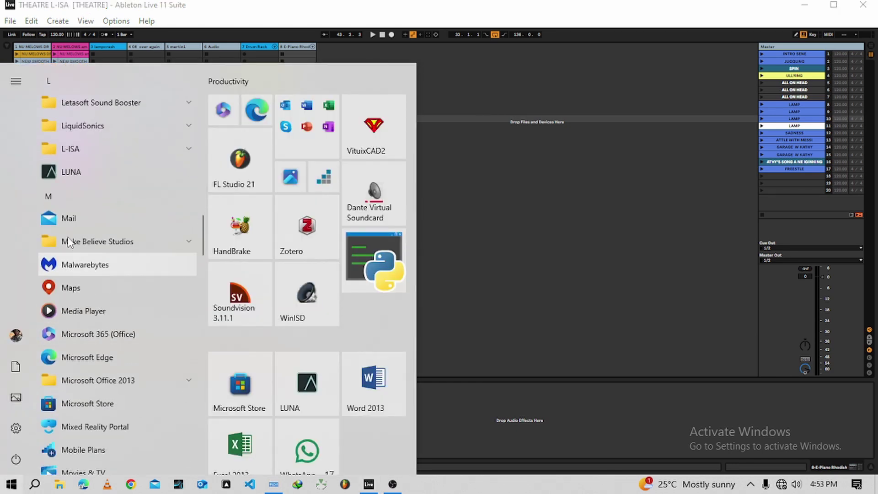
click(93, 155)
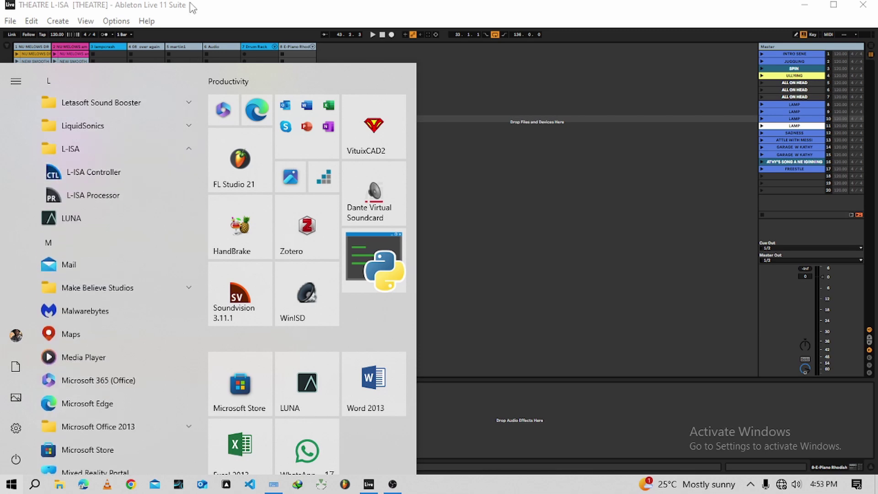
click(563, 322)
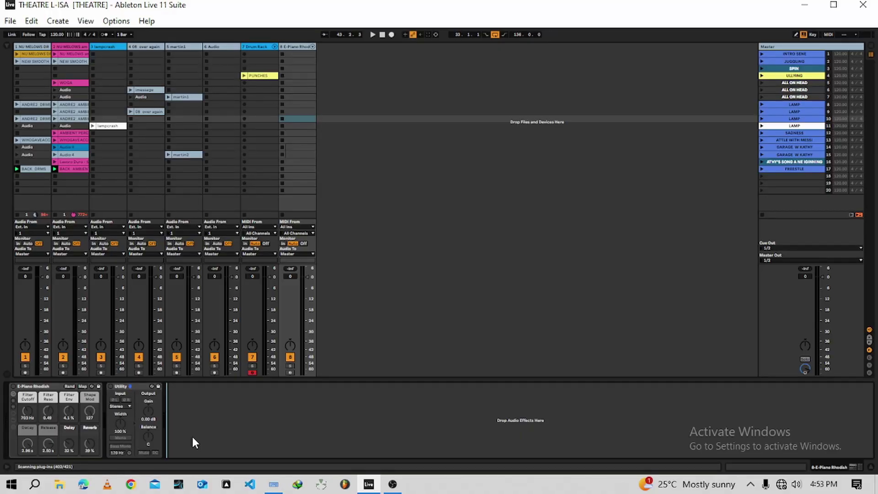
click(131, 384)
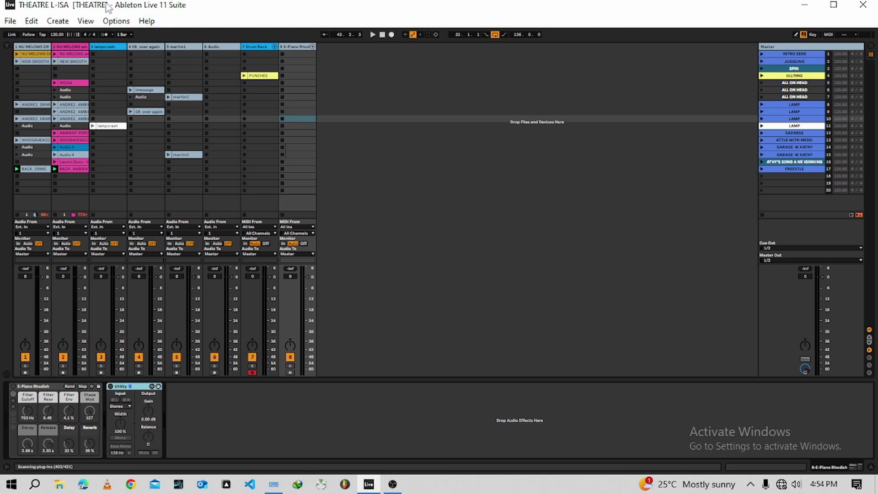
In the audio preferences, choose L-ISA Audio Bridge as the ASIO audio device
key(ctrl+comma)
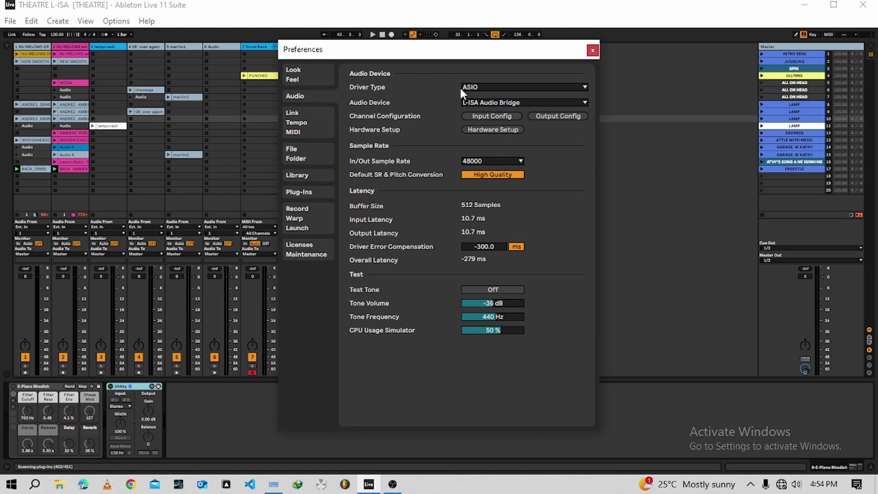
click(469, 99)
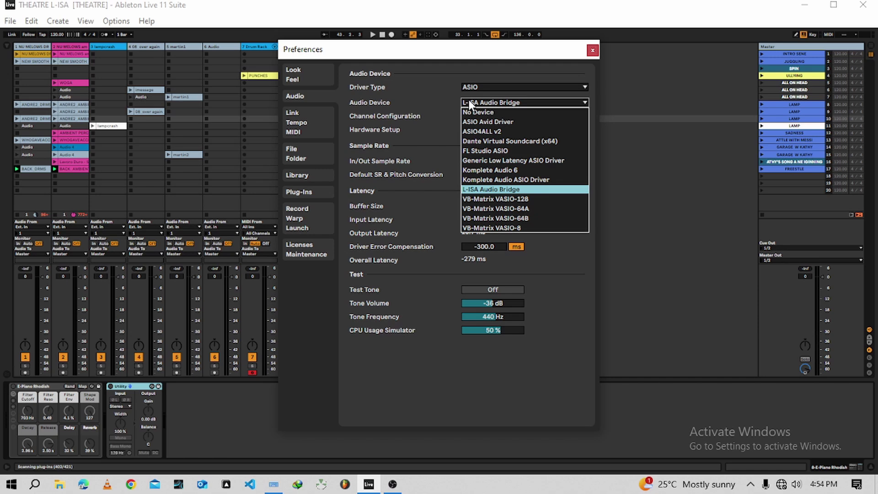
click(476, 190)
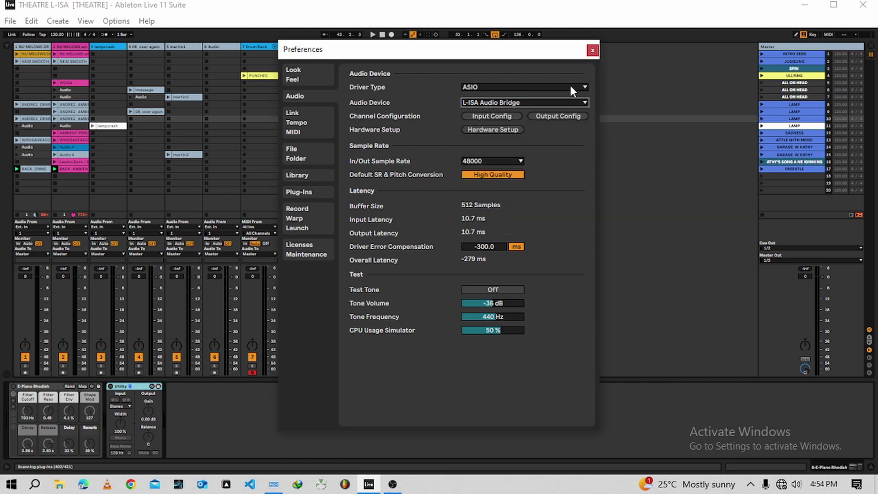
Enable mono outputs 1 & 2 through 9 & 10 and stereo outputs 1/2 through 9/10, then close the preferences
click(558, 117)
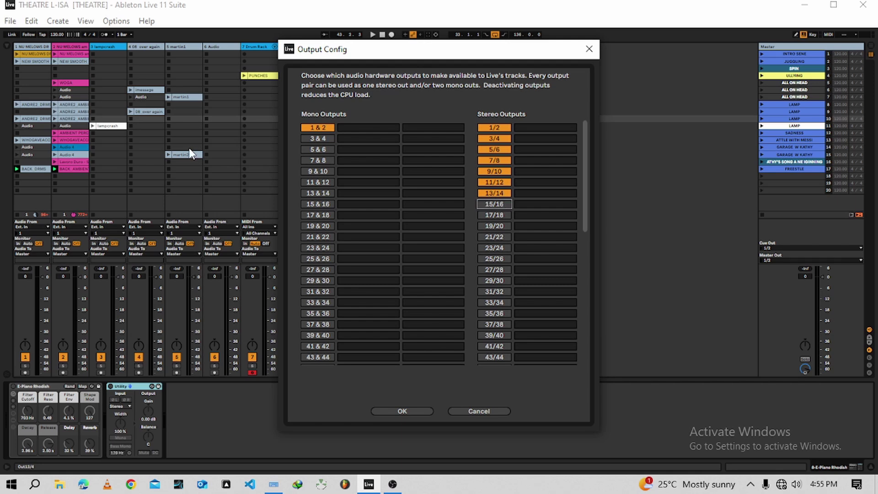
drag(364, 45, 413, 44)
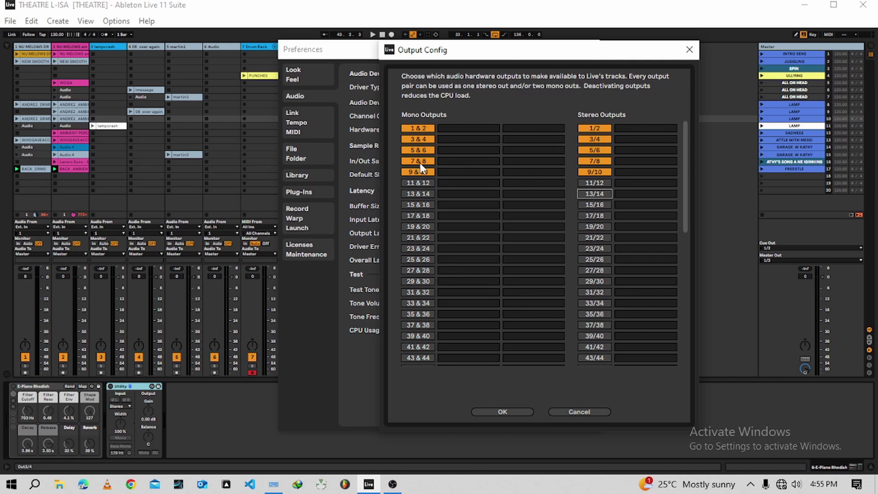
click(503, 411)
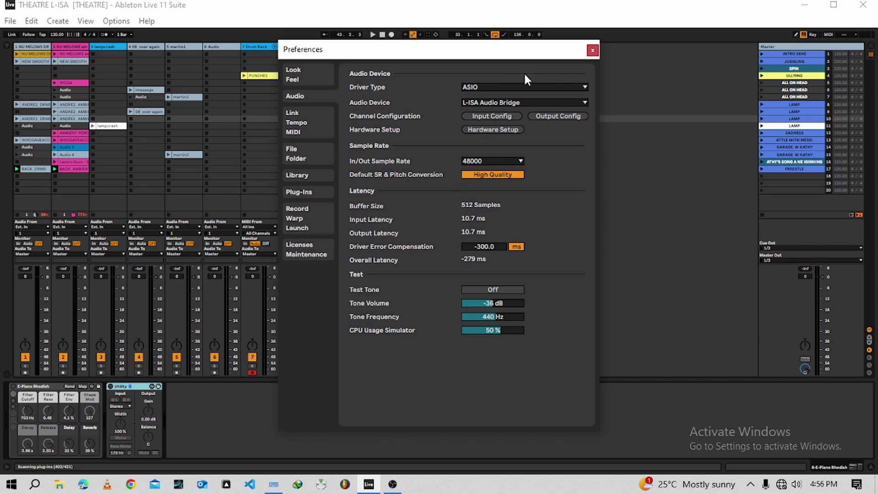
click(593, 50)
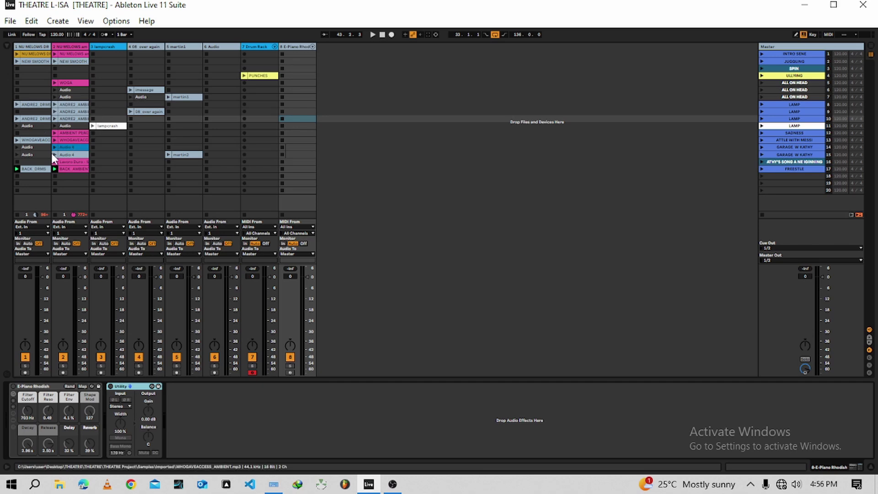
Add an External Audio Effect after the two Auto Filters on the NU MELOWS DRUMS track
click(34, 47)
click(11, 21)
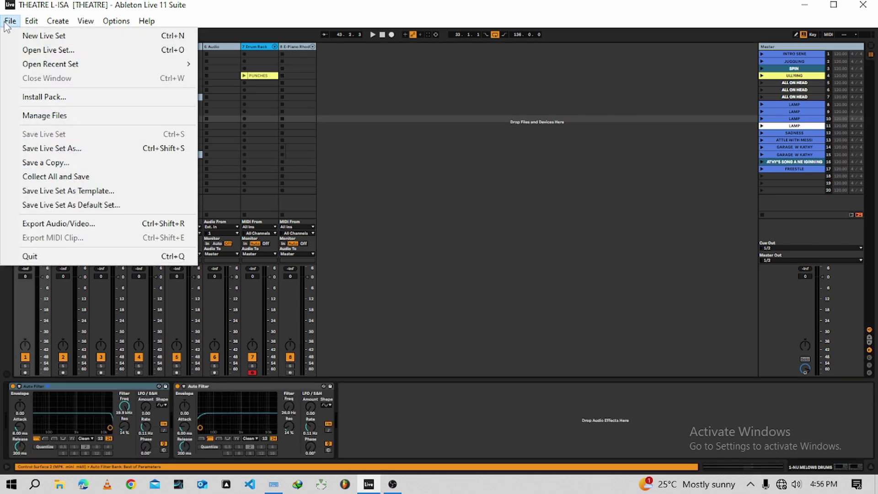
click(442, 264)
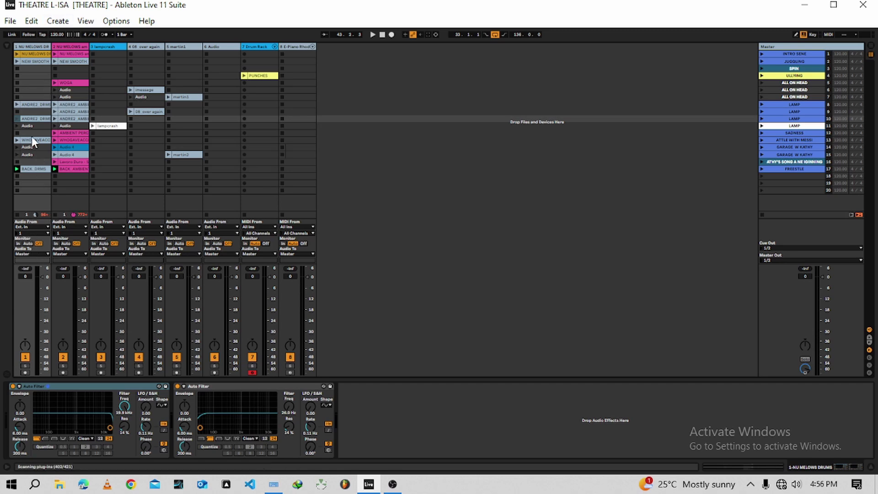
click(34, 234)
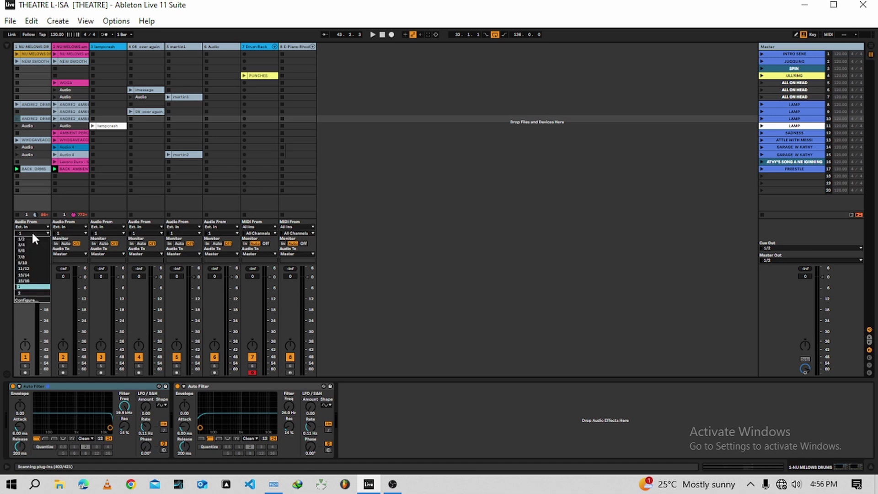
click(31, 232)
click(7, 46)
drag(92, 207, 419, 460)
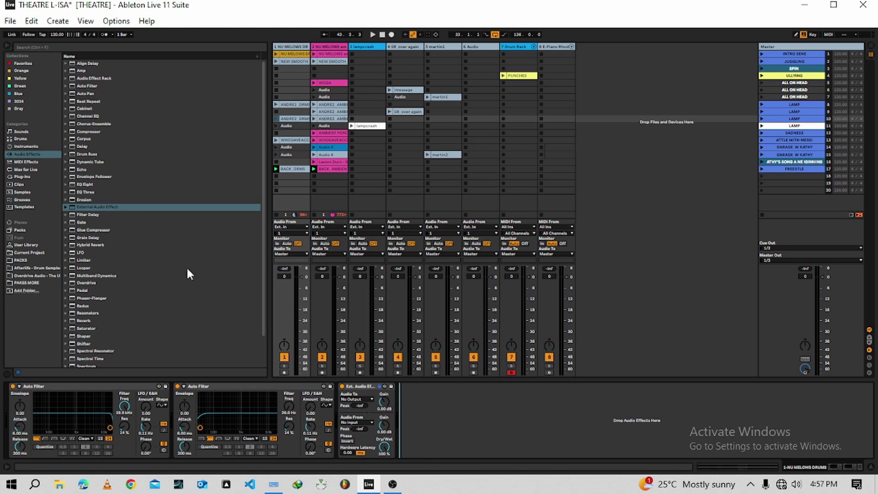
click(6, 47)
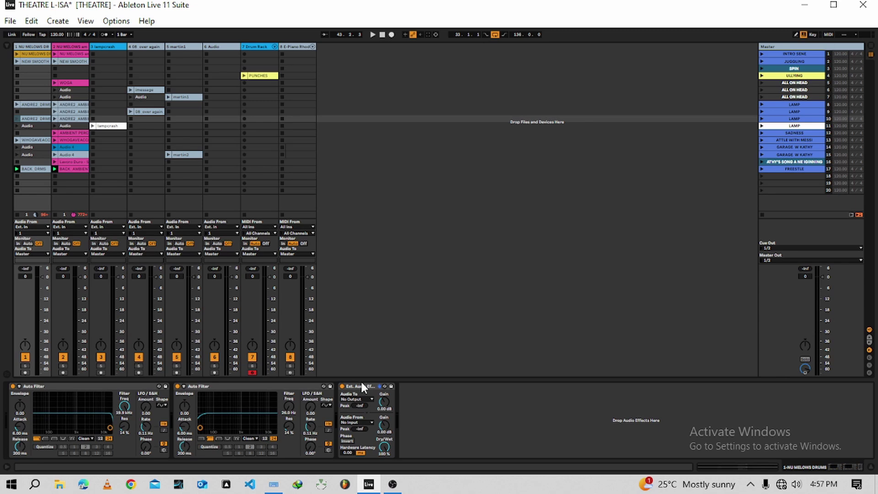
Route the External Audio Effect on the drums track to output pair 1/2
click(351, 398)
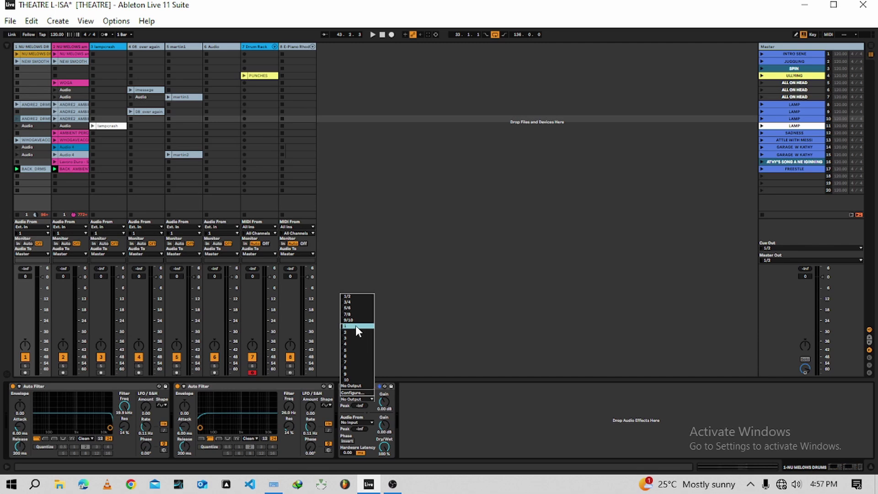
key(Escape)
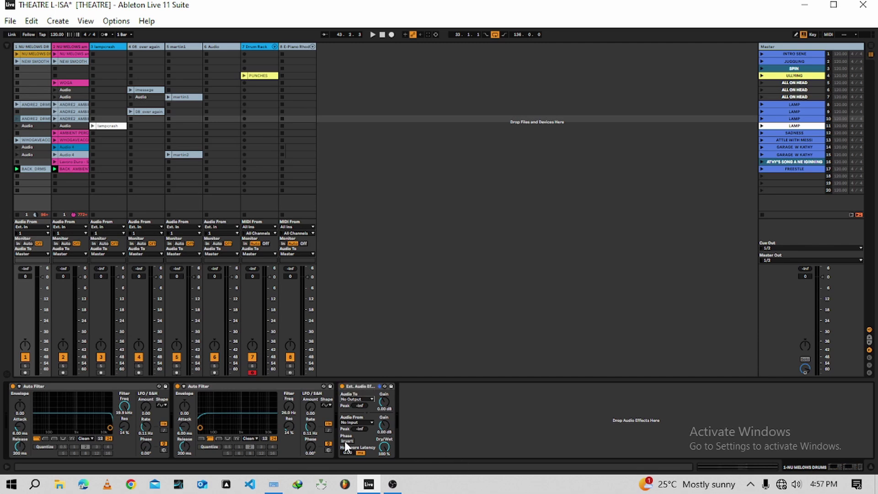
click(369, 399)
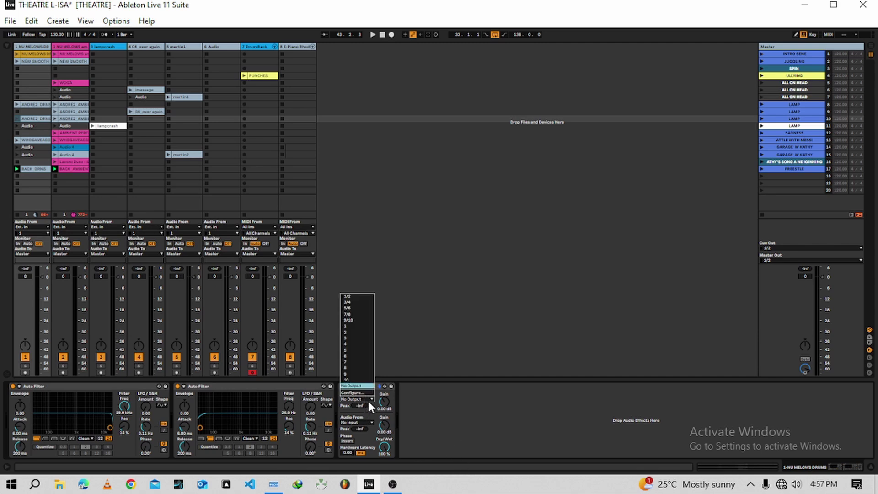
click(350, 296)
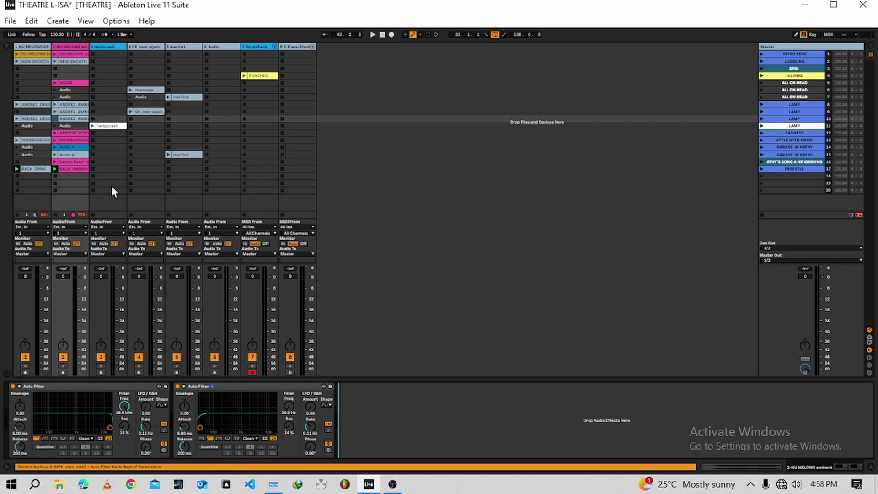
Set up the External Audio Effect on the second NU MELOWS track and on the lampcrash track, routing the lampcrash one to outputs 5/6
key(ctrl+v)
click(372, 400)
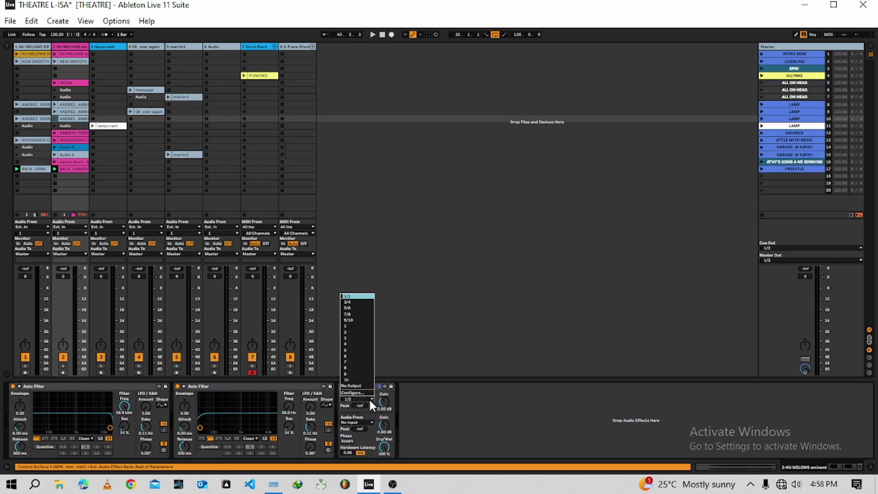
click(352, 308)
key(ctrl+alt+b)
click(358, 196)
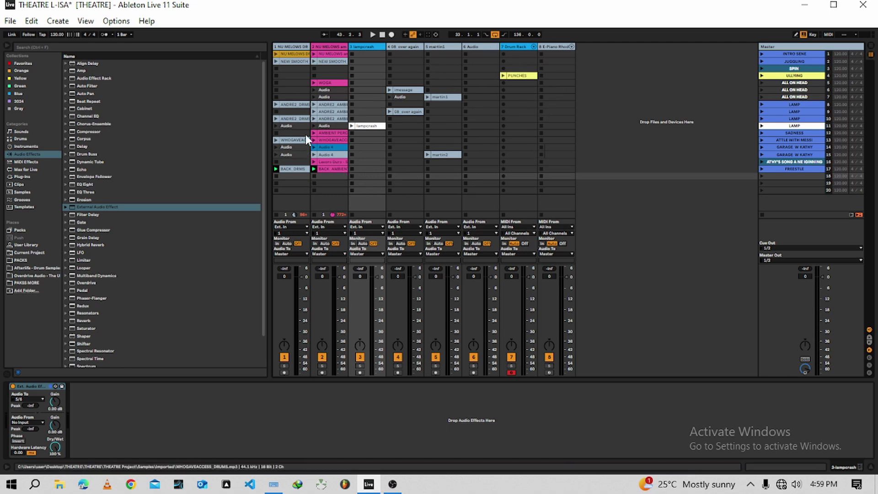
click(225, 435)
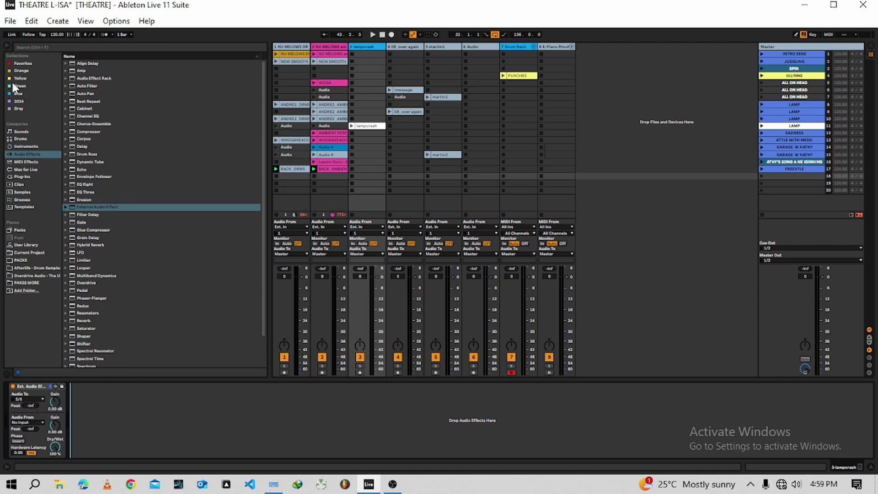
click(6, 46)
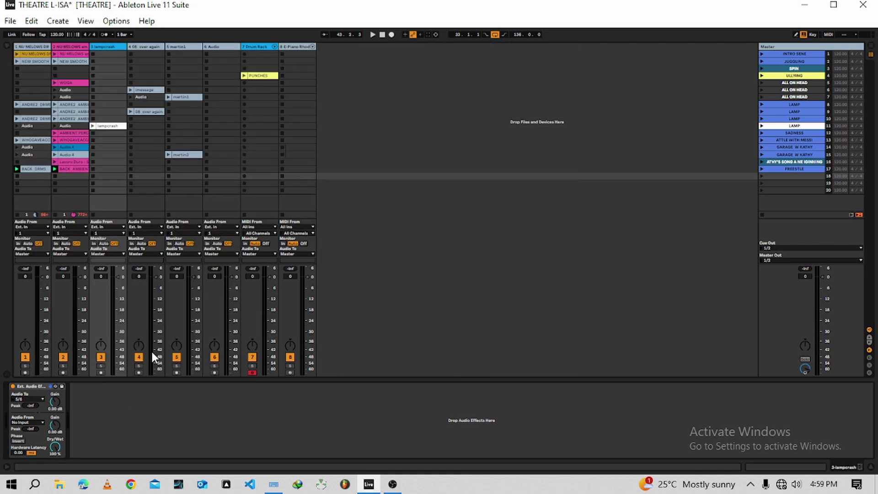
Launch L-ISA Processor from the L-ISA program folder
click(11, 484)
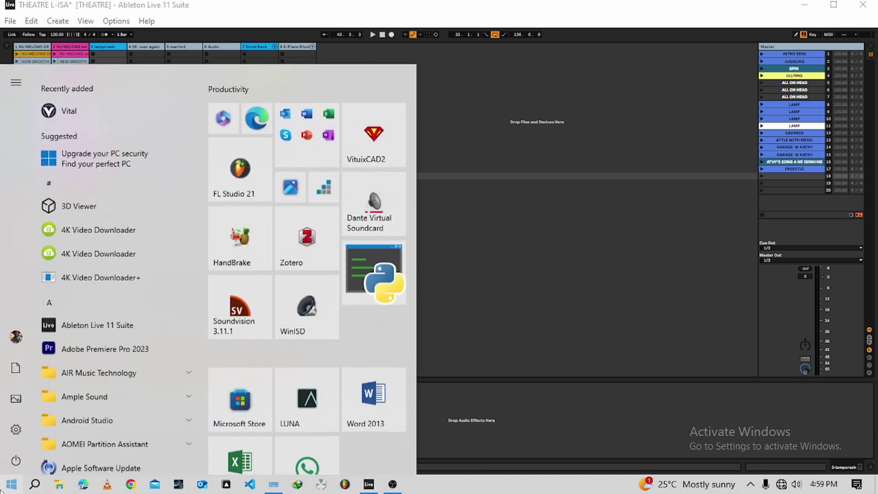
scroll(87, 380, down, 8)
scroll(87, 379, up, 8)
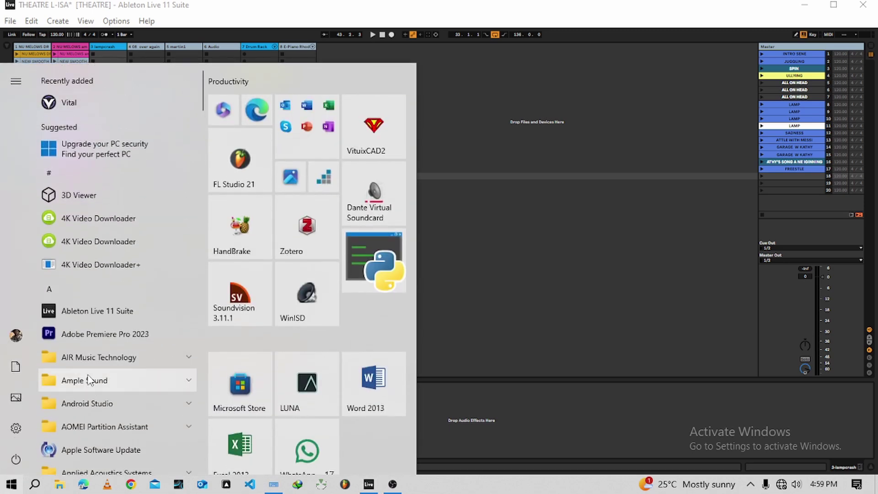
scroll(88, 379, down, 15)
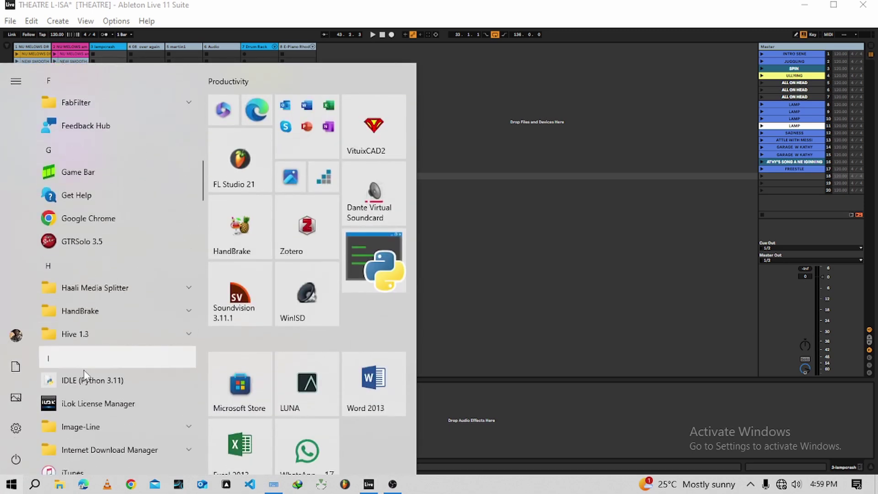
scroll(97, 343, down, 6)
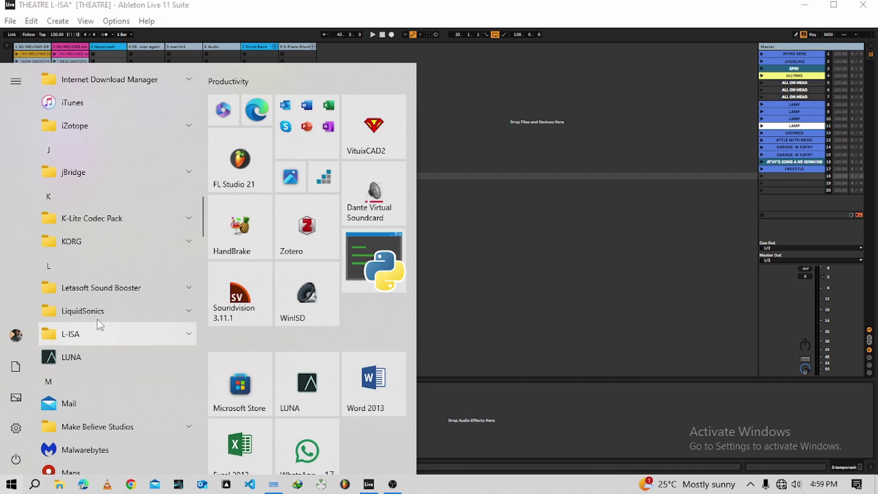
click(115, 333)
scroll(114, 320, down, 5)
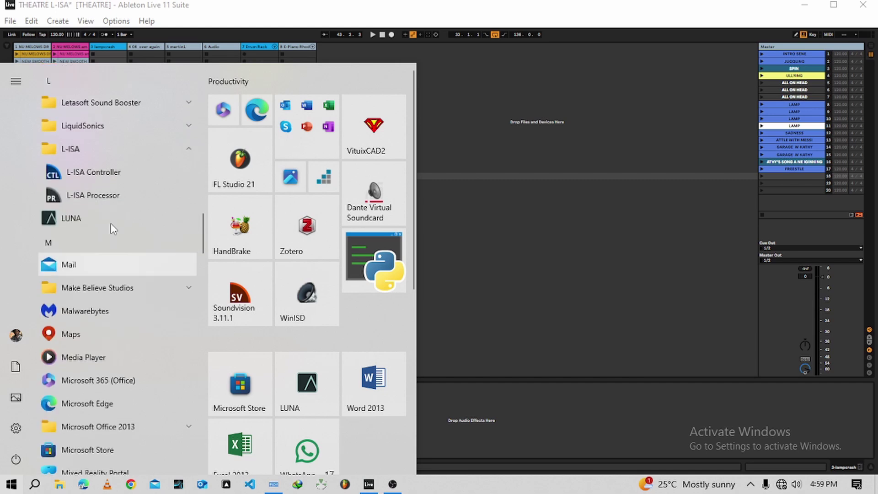
click(110, 199)
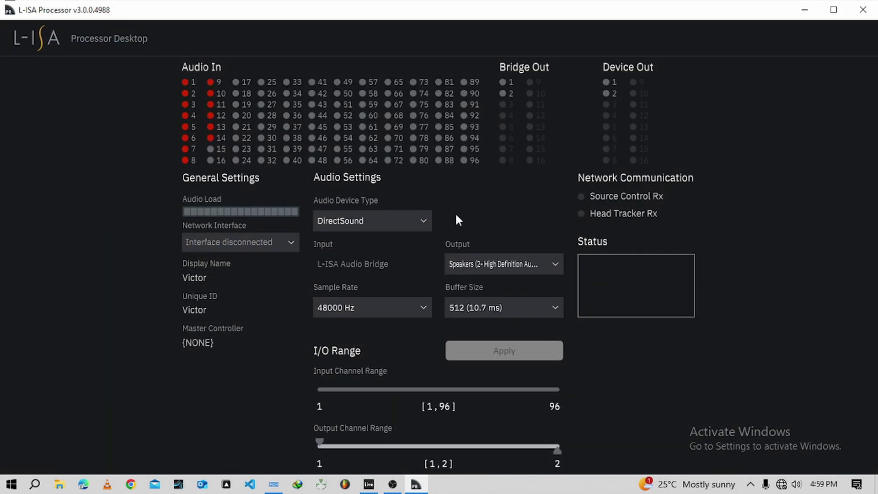
Check the audio device type and output device options in L-ISA Processor, then minimise its window
click(421, 215)
click(421, 215)
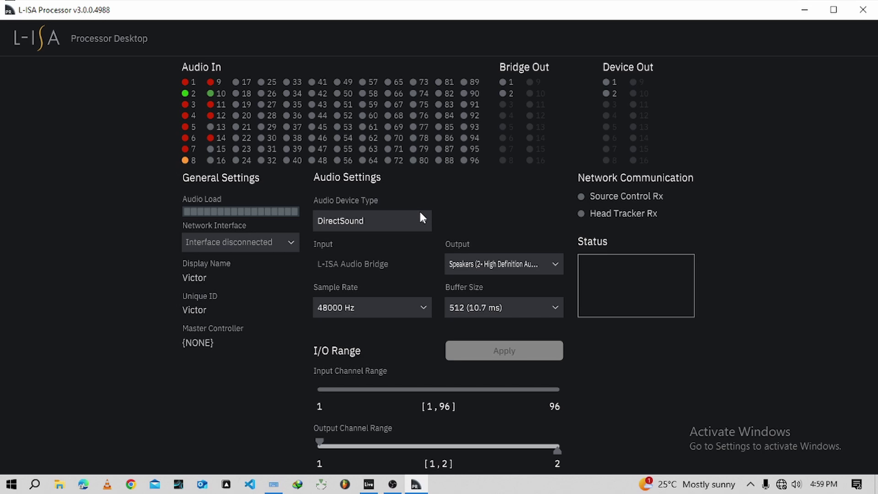
click(483, 268)
click(483, 268)
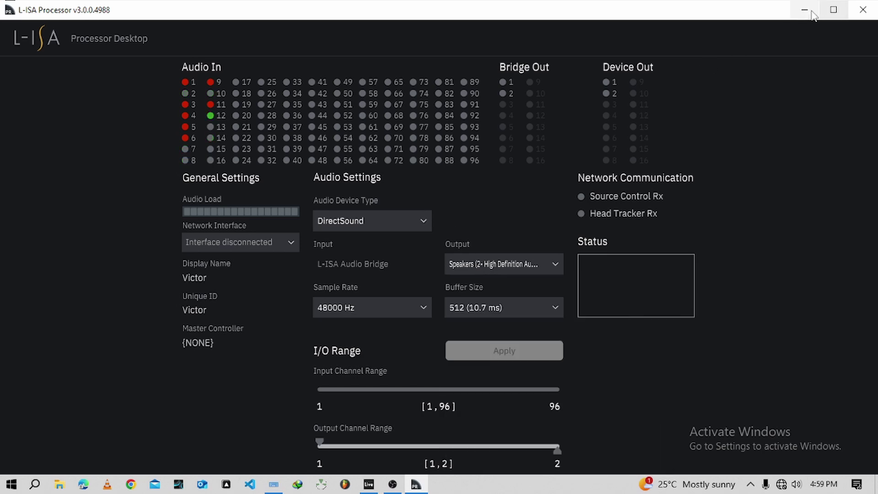
click(794, 13)
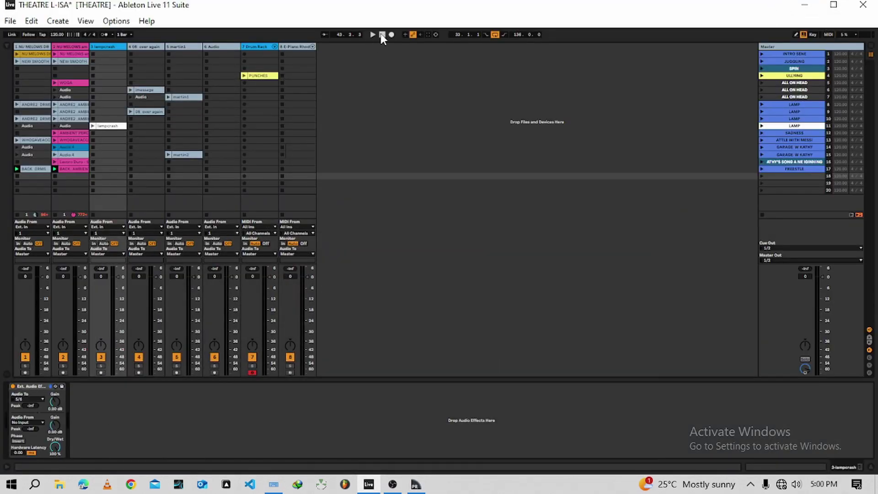
Launch L-ISA Controller from the L-ISA program folder
key(super)
scroll(79, 336, down, 5)
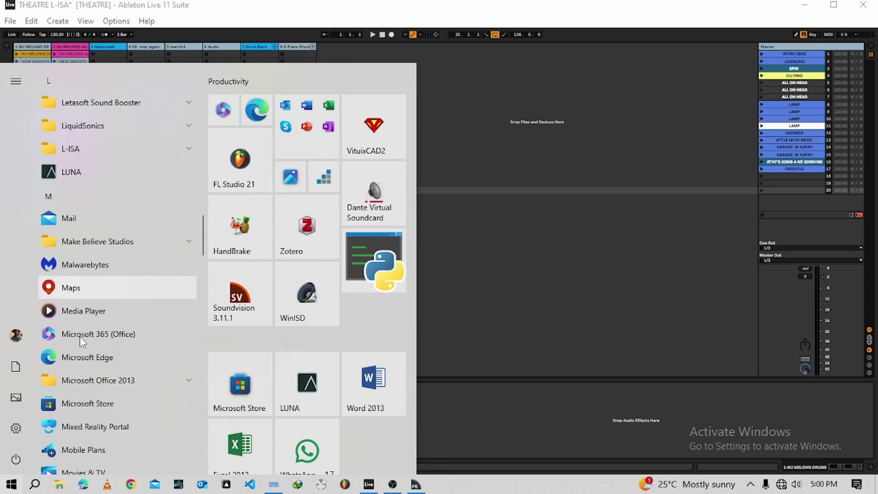
click(107, 227)
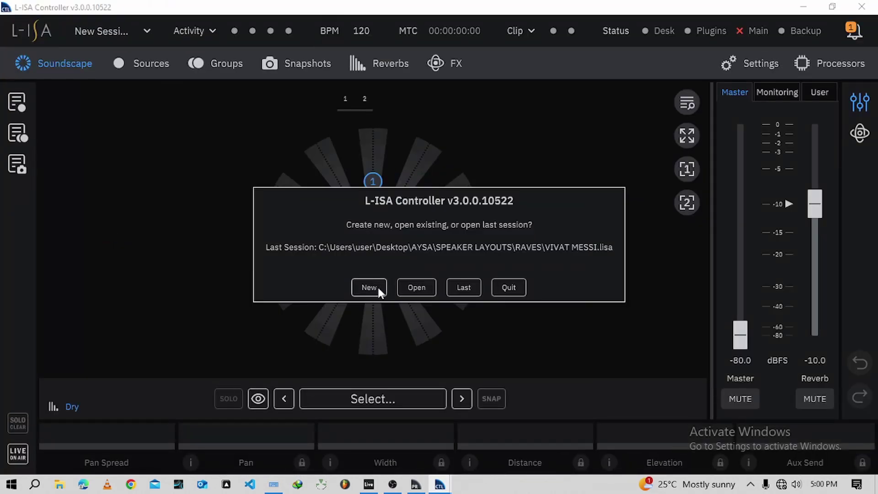
Open the existing VIVAT MESSI session and view its source list
click(414, 288)
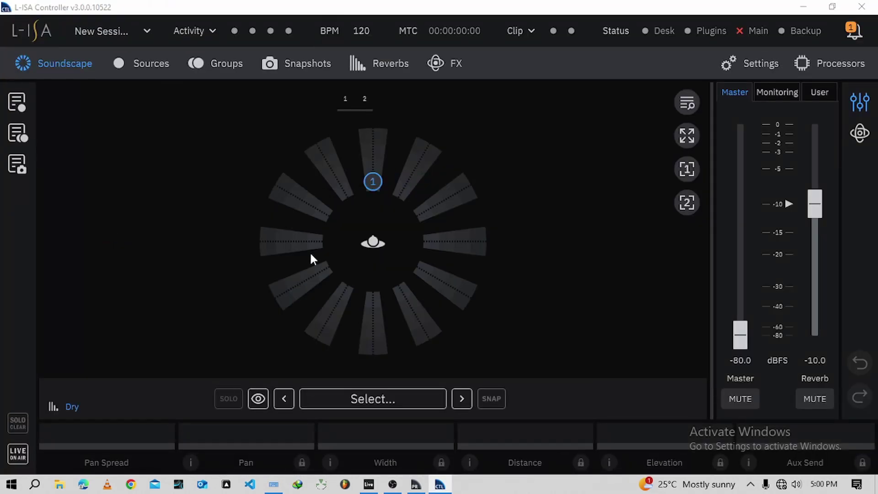
double_click(348, 264)
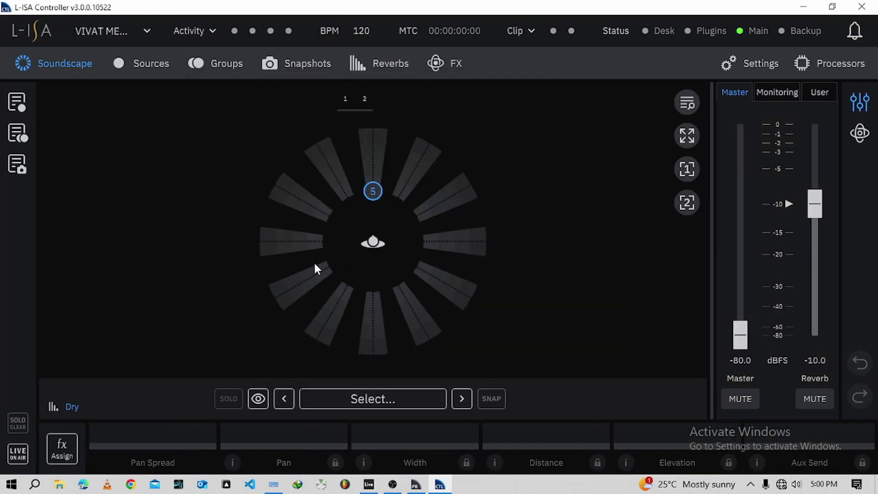
click(143, 73)
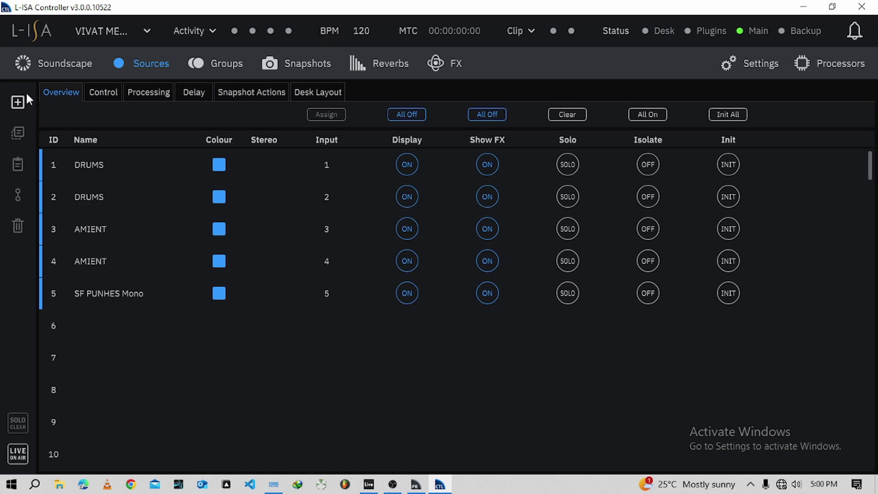
Create a new session and select its first source in the Sources overview
click(81, 34)
click(90, 45)
click(81, 169)
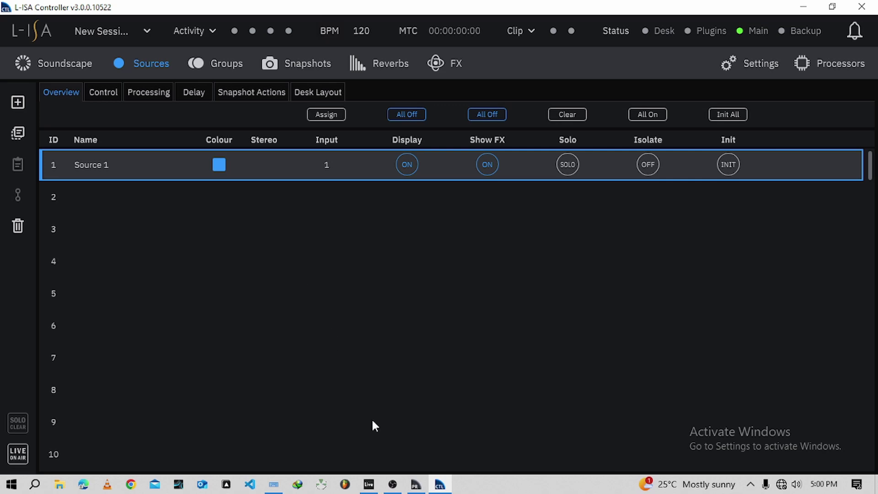
Switch to Ableton Live and review the External Audio Effect output routing on the two NU MELOWS tracks and the lampcrash track
click(369, 485)
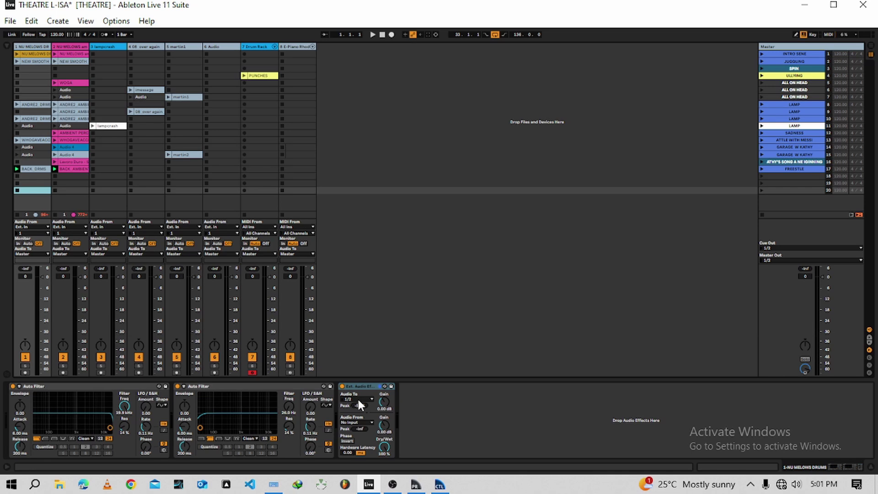
click(110, 184)
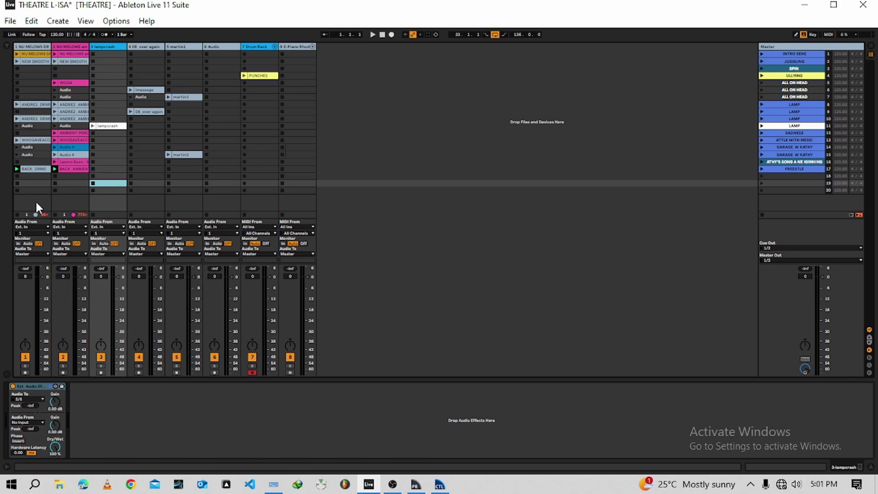
click(43, 200)
click(67, 191)
click(103, 190)
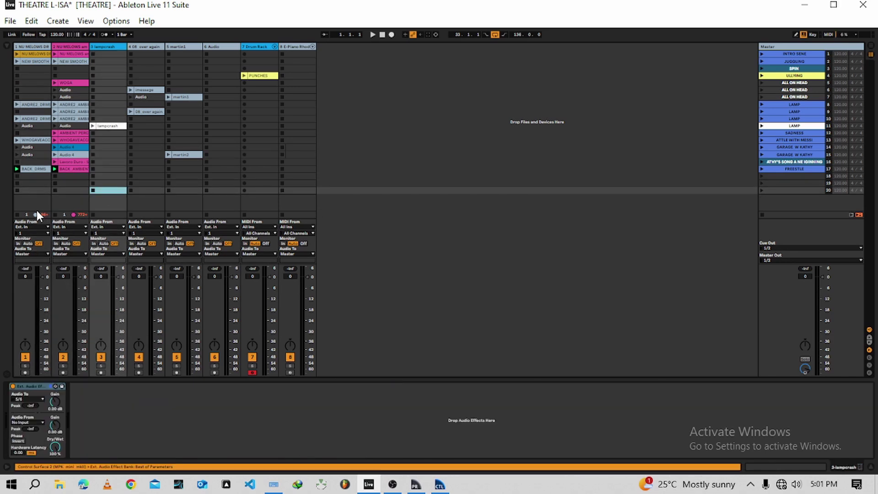
Back in L-ISA Controller, name sources 1 to 5 DRUMS 1, DRUMS 2, AMIENT 1, AMIENT 2 and SF
key(alt+Tab)
text(DRUMS 1)
key(Return)
text(DRUMS 2)
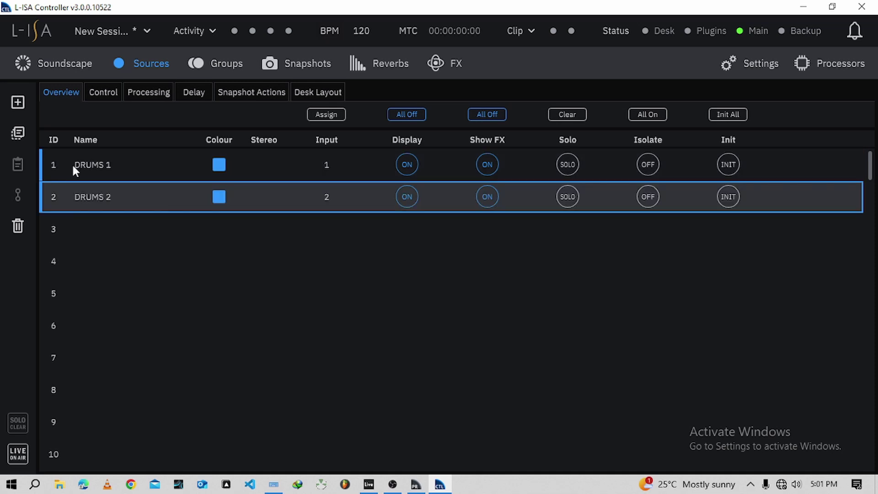
key(Return)
text(AMIENT 1)
key(Return)
text(AMIENT 2)
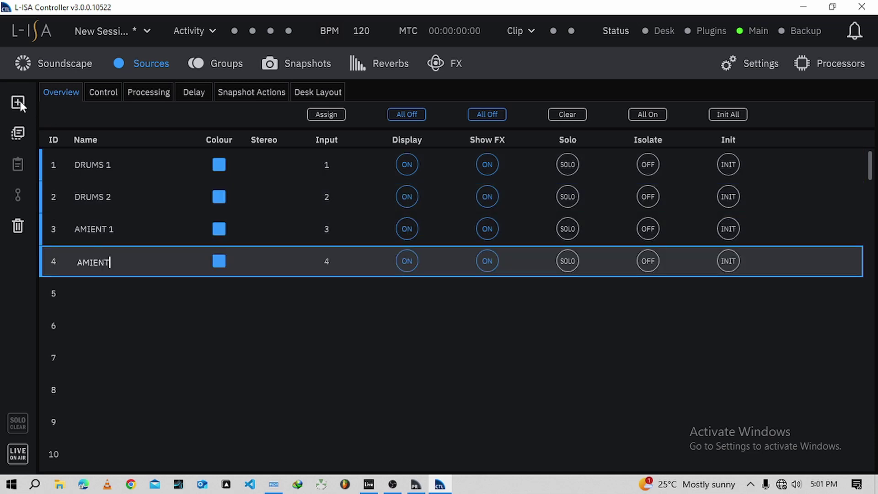
key(Return)
text(SF)
click(295, 399)
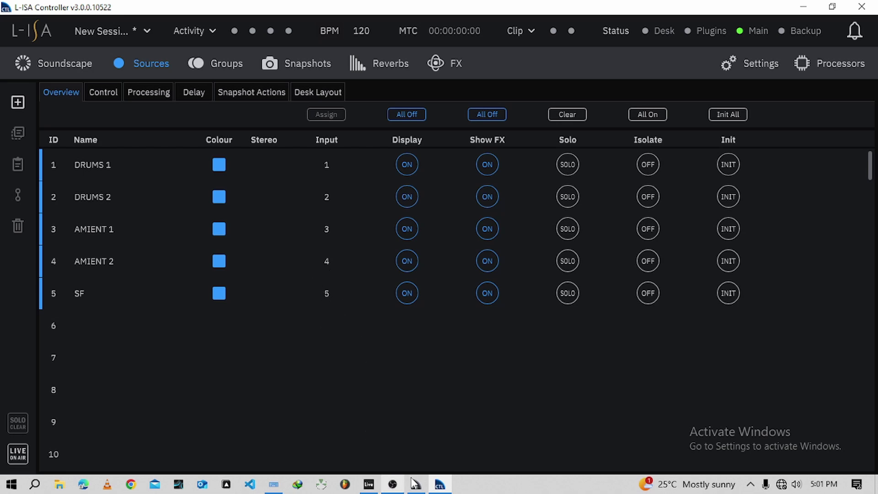
Check the External Audio Effect output on the NU MELOWS drums track in Ableton Live, then return to L-ISA Controller
click(363, 477)
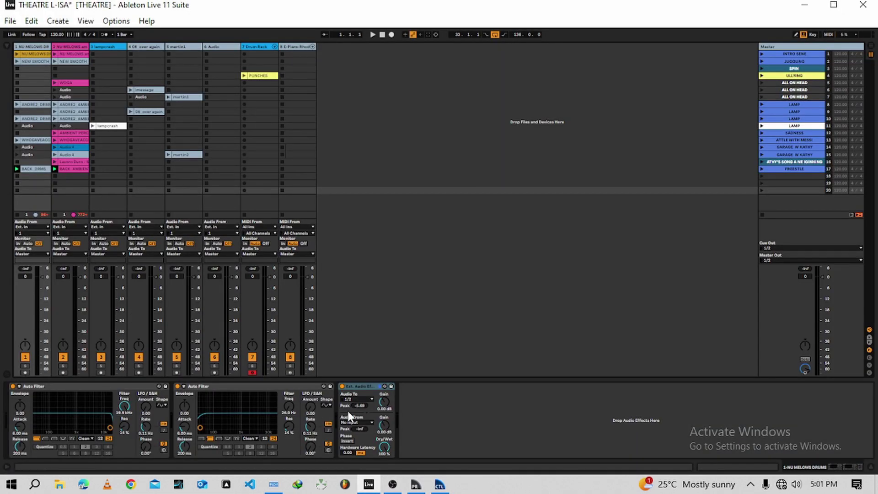
click(439, 484)
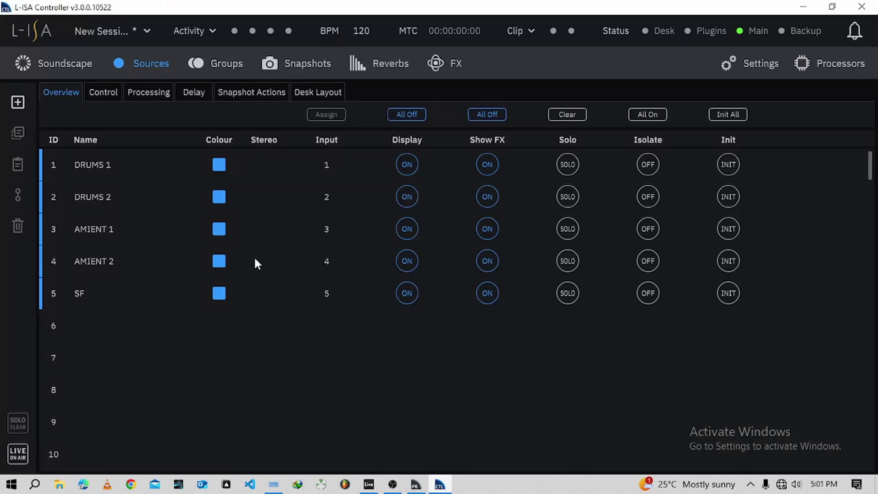
Disconnect the Main processor from the controller and connect it again
click(804, 61)
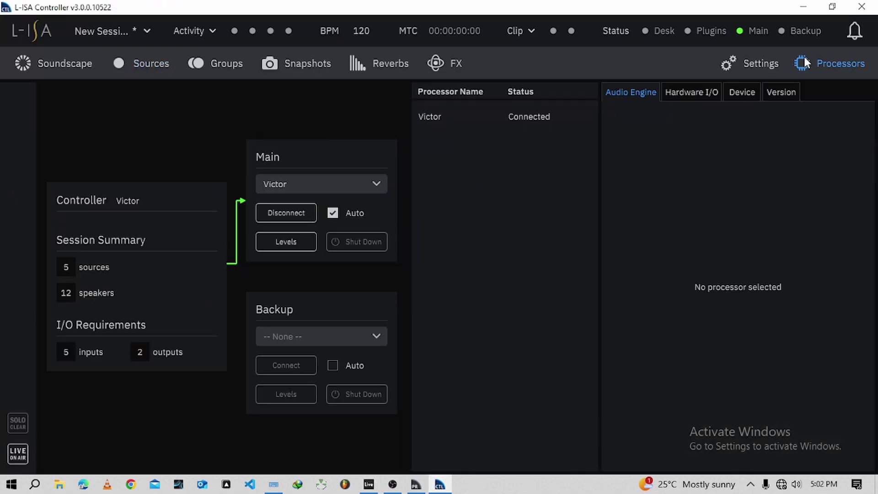
click(68, 62)
click(805, 63)
click(296, 210)
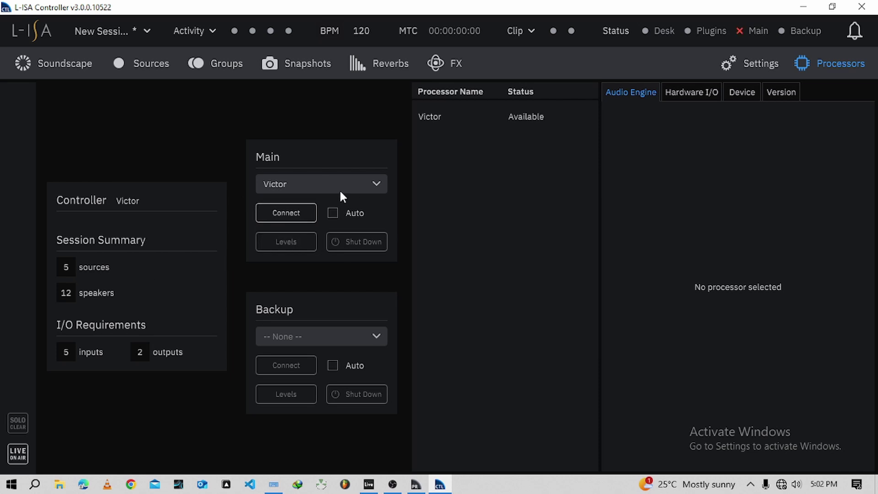
click(298, 216)
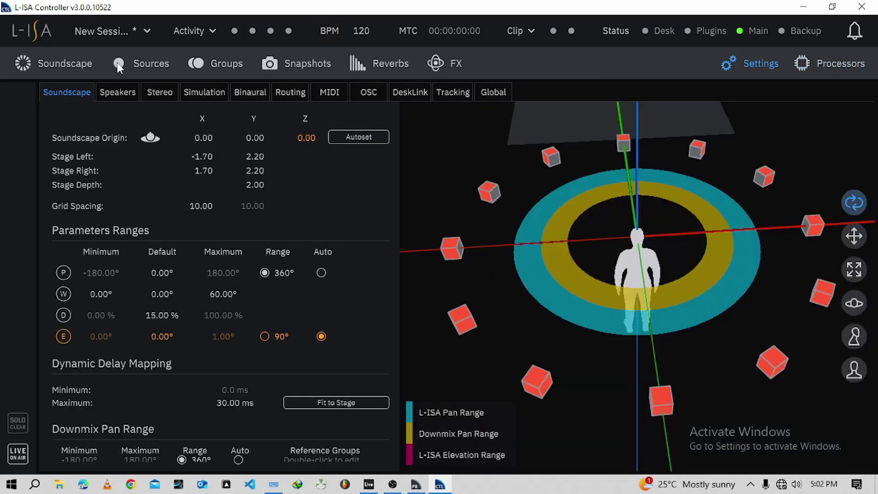
Examine the speaker layout around the listener in the 3D soundscape settings, then review the source list
scroll(590, 240, down, 2)
drag(781, 211, 751, 202)
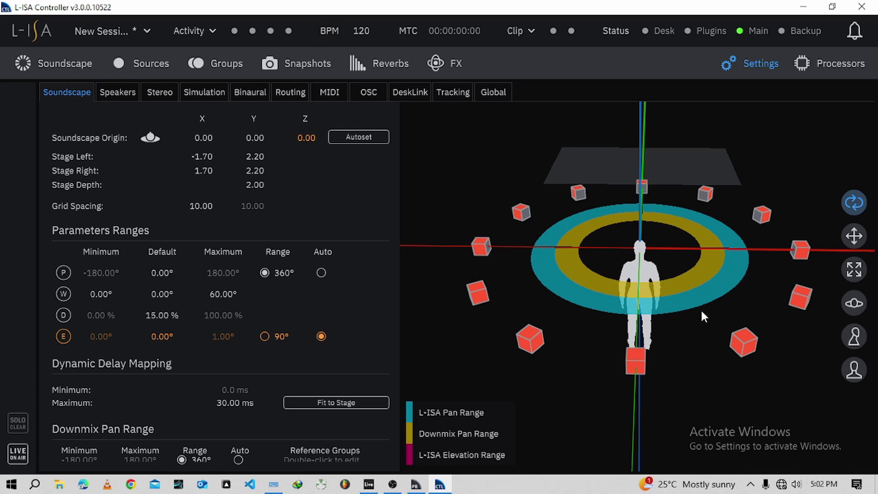
click(147, 70)
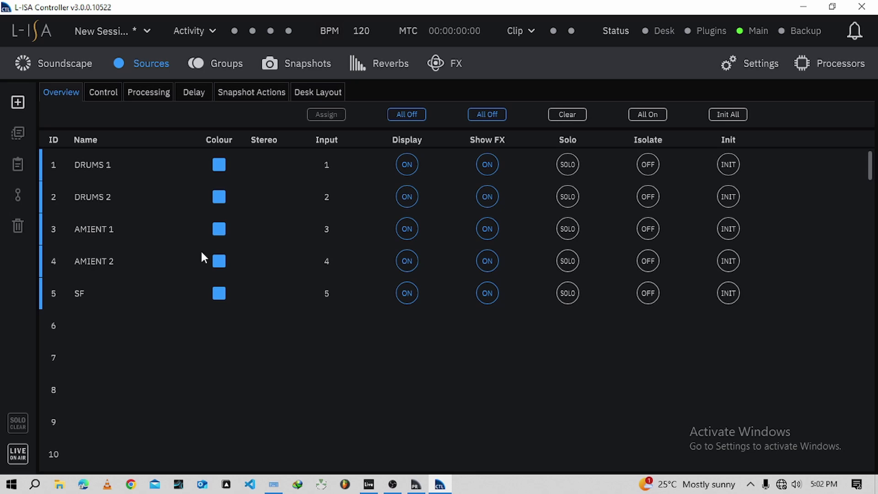
Spread the stacked sources around the listener in the soundscape, placing DRUMS 2 front right at a pan of about 38°
click(69, 66)
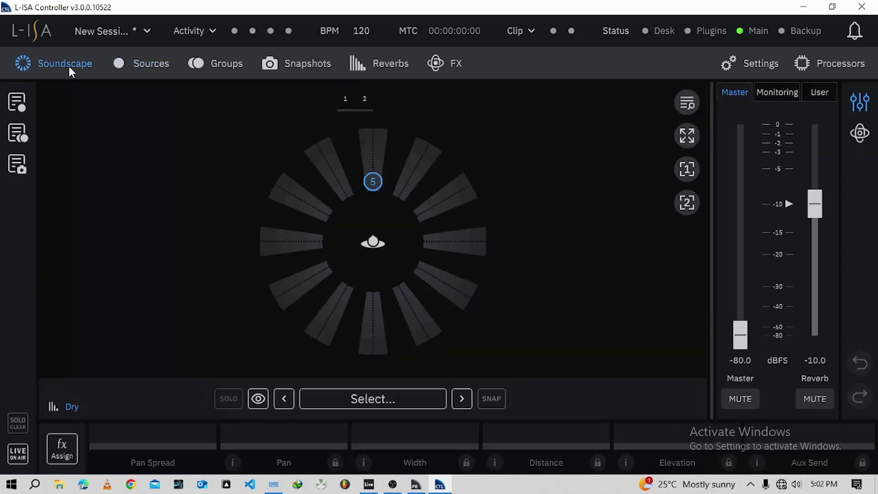
drag(371, 186, 280, 237)
click(371, 188)
drag(373, 182, 404, 202)
Examine the speaker ring from above in the soundscape settings, then return to the soundscape view
click(750, 66)
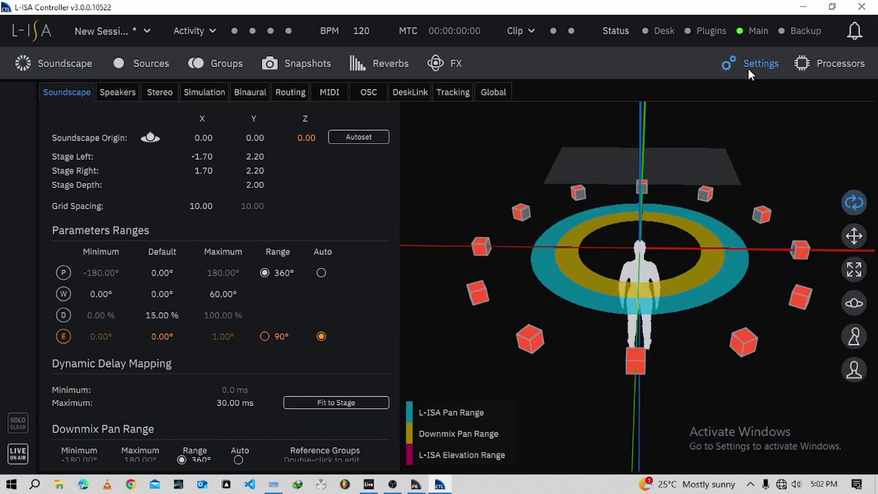
drag(646, 240, 679, 294)
click(854, 303)
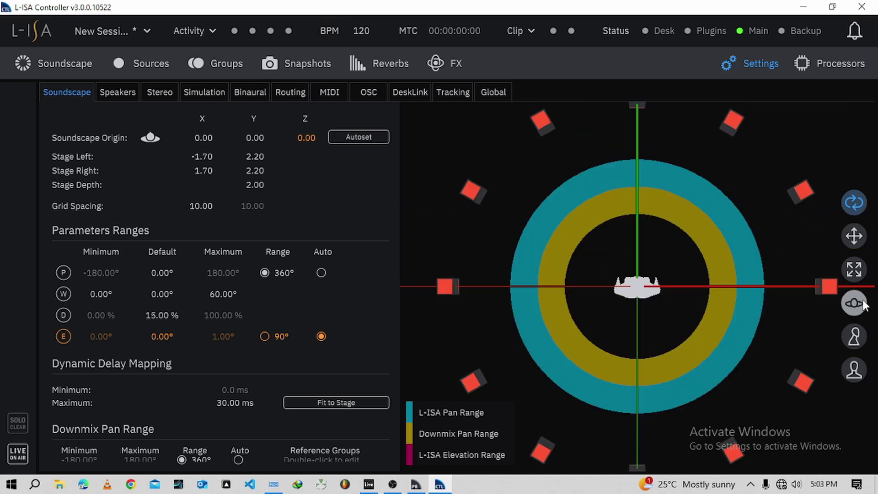
scroll(718, 242, down, 1)
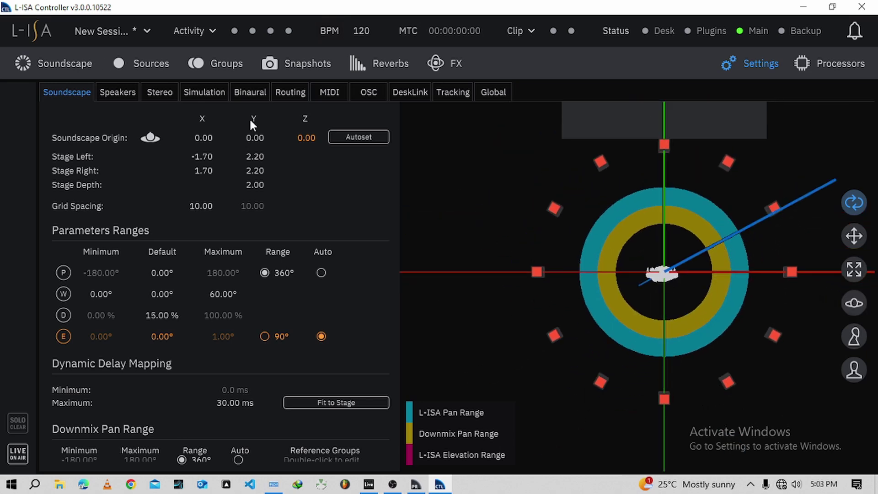
click(90, 62)
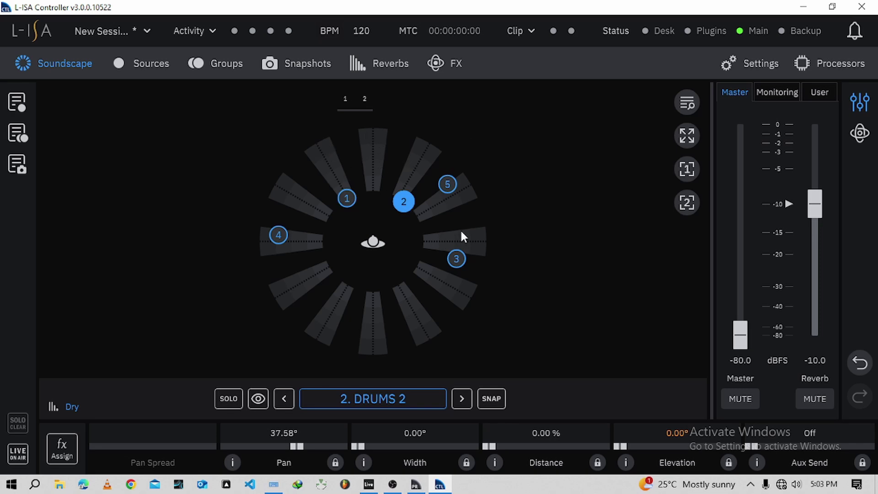
Move DRUMS 2 to about 30° pan, AMIENT 1 to the rear left, and AMIENT 2 to about 122° pan and 34% distance
drag(400, 194, 388, 208)
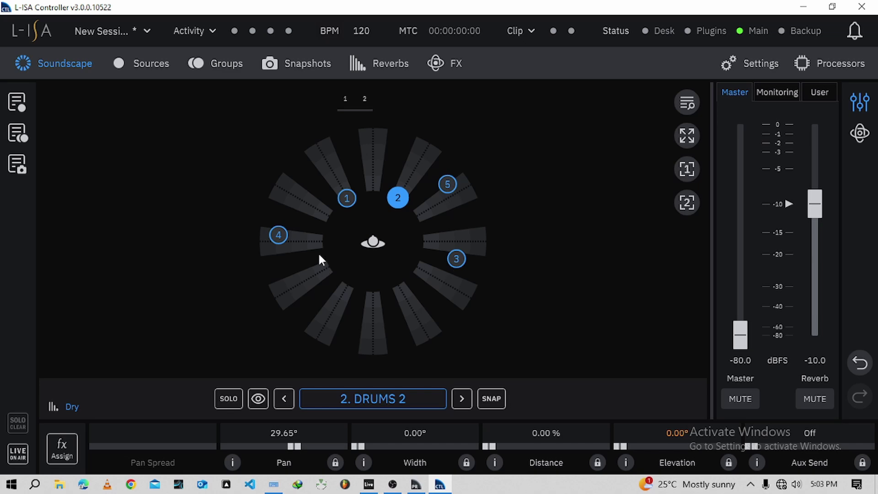
drag(449, 262, 326, 278)
drag(287, 247, 438, 278)
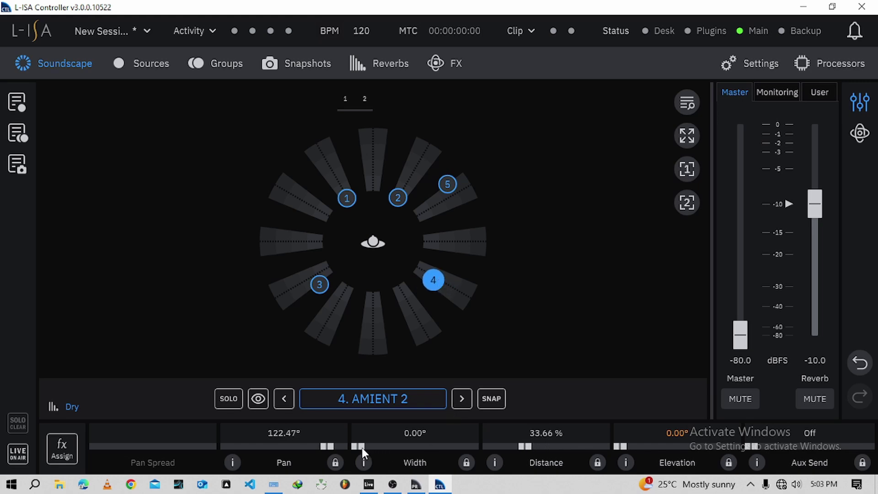
Raise the width of AMIENT 2 and AMIENT 1 to the maximum
drag(361, 447, 522, 448)
click(331, 289)
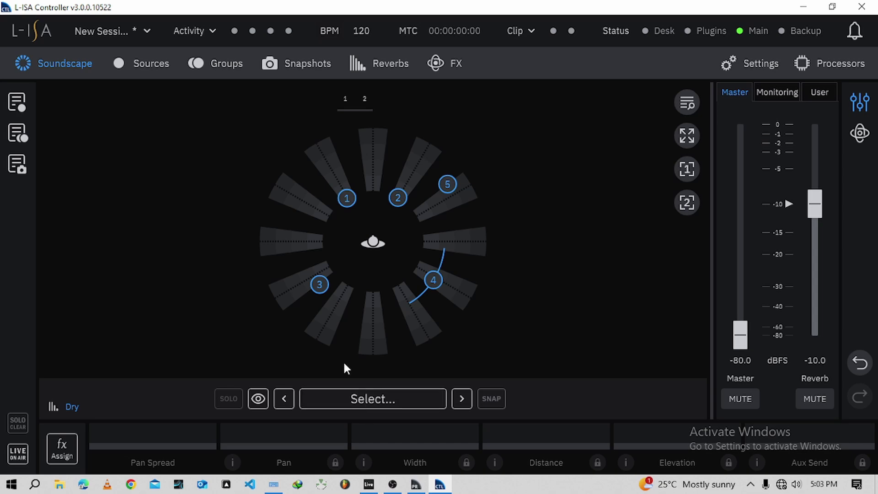
click(318, 291)
drag(364, 448, 522, 449)
Check the lampcrash clip in Ableton Live, then move SF to about 154° pan and 100% distance in L-ISA Controller
click(448, 184)
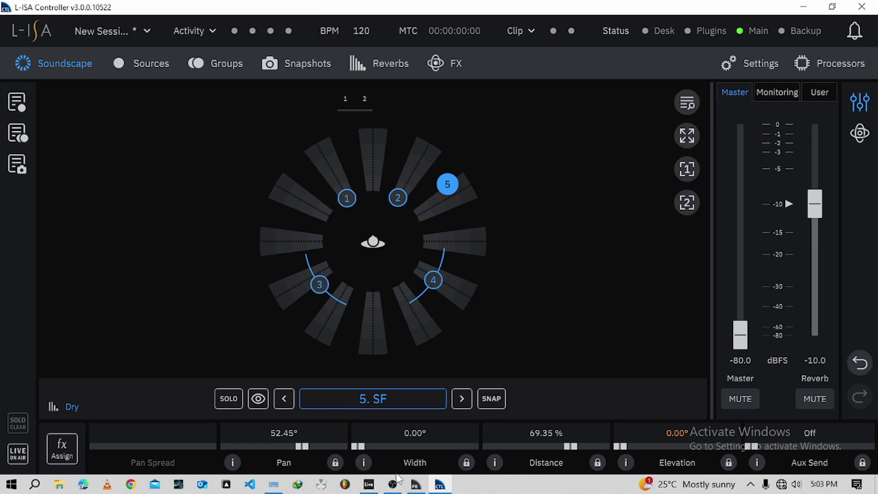
click(368, 484)
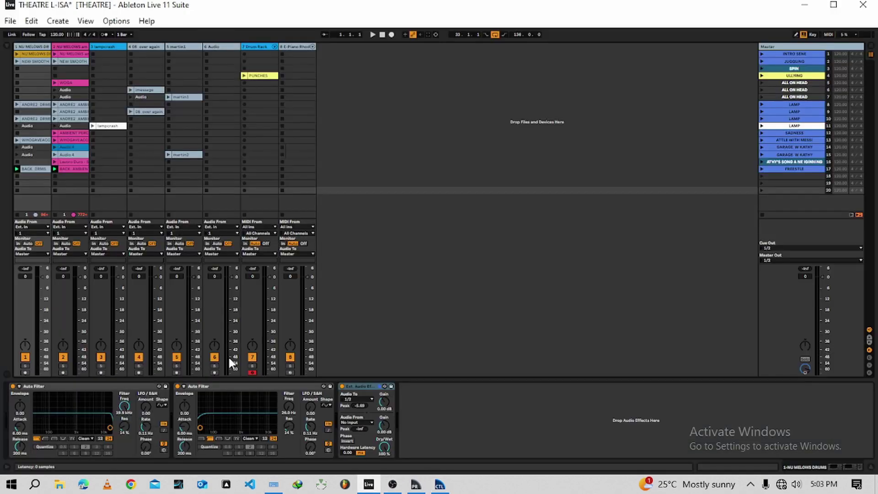
click(112, 127)
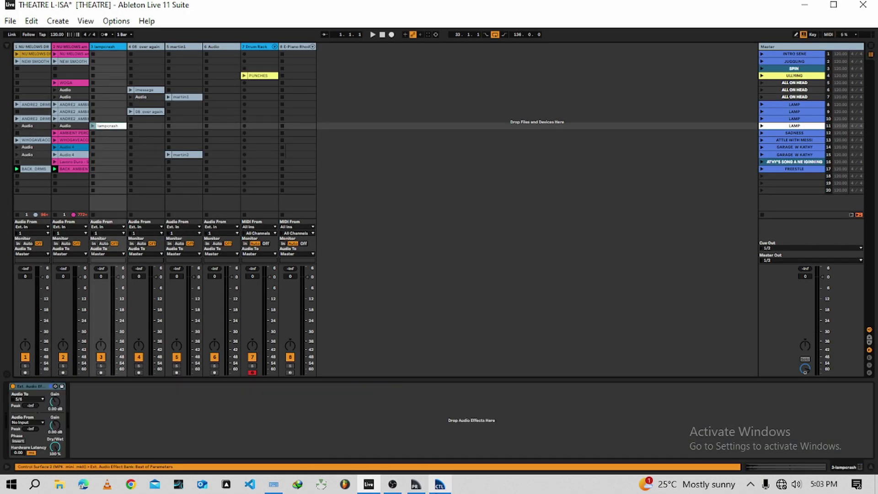
click(439, 484)
drag(417, 201, 443, 391)
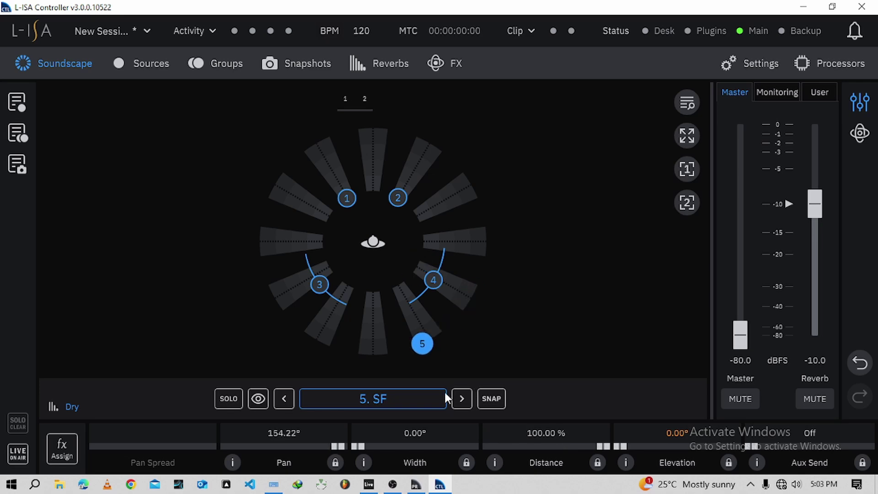
Check the PUNCHES clip in Ableton Live, then move SF to about -164° pan and 56% distance in L-ISA Controller
click(369, 484)
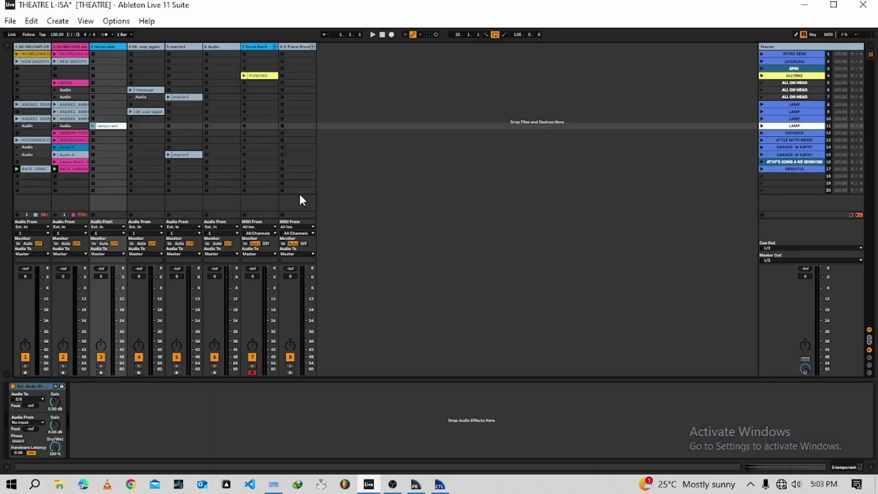
click(252, 76)
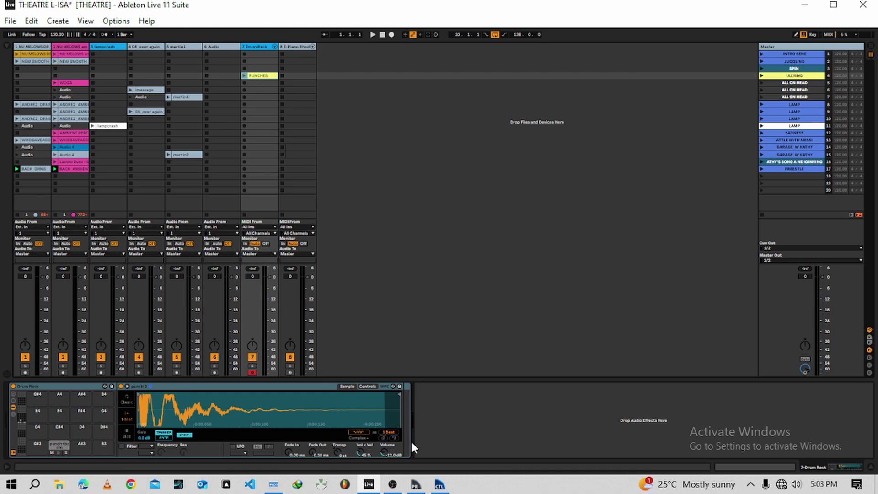
click(440, 484)
drag(424, 351, 394, 326)
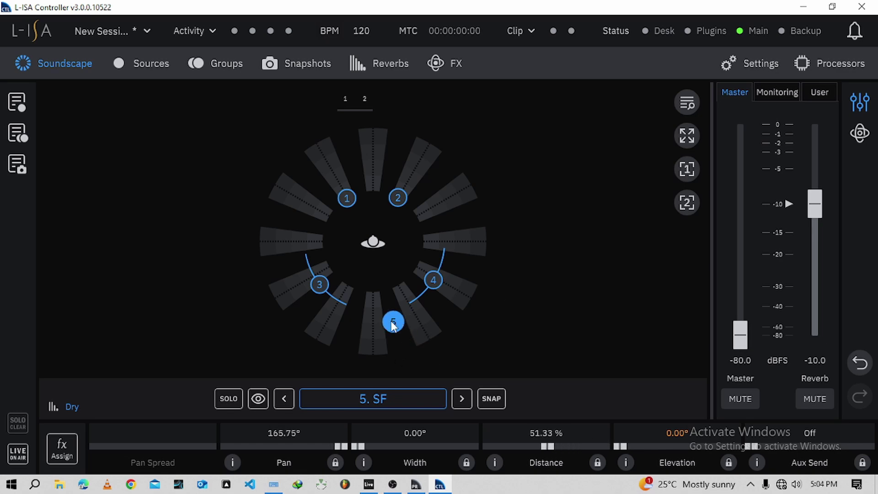
drag(392, 321, 349, 324)
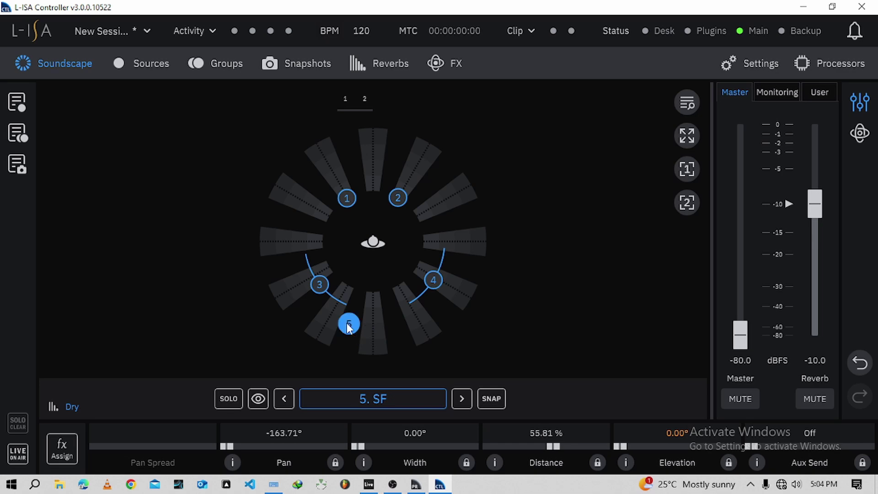
Open the FX assignments for the SF source and activate effect 4, RND PAN - Hard
click(73, 444)
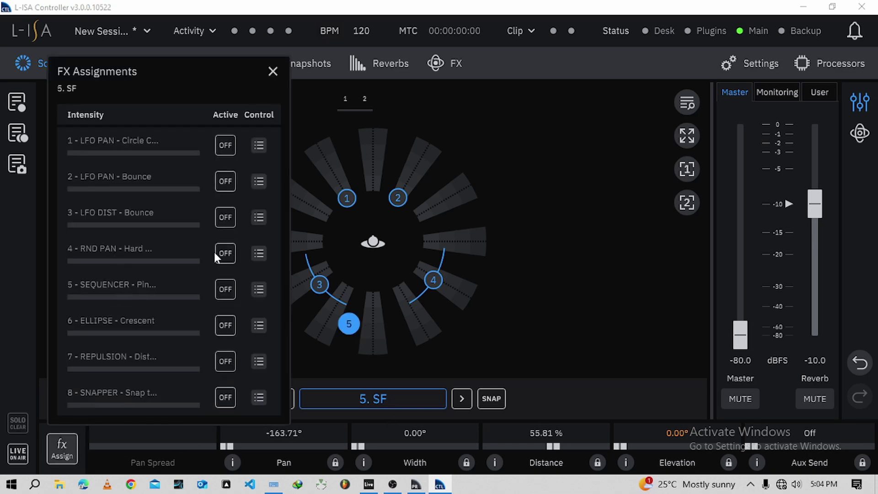
click(225, 253)
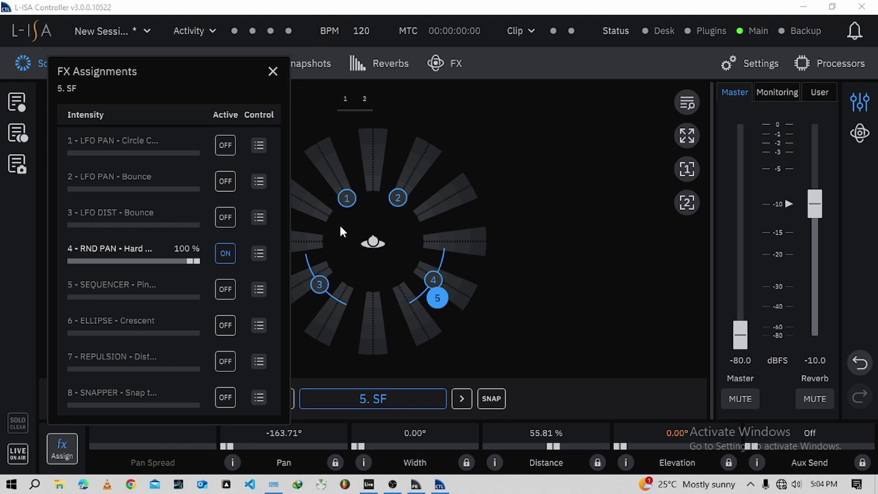
Check playback in Ableton Live, then examine the processor connection and source input levels in L-ISA Controller
click(273, 71)
key(alt+Tab)
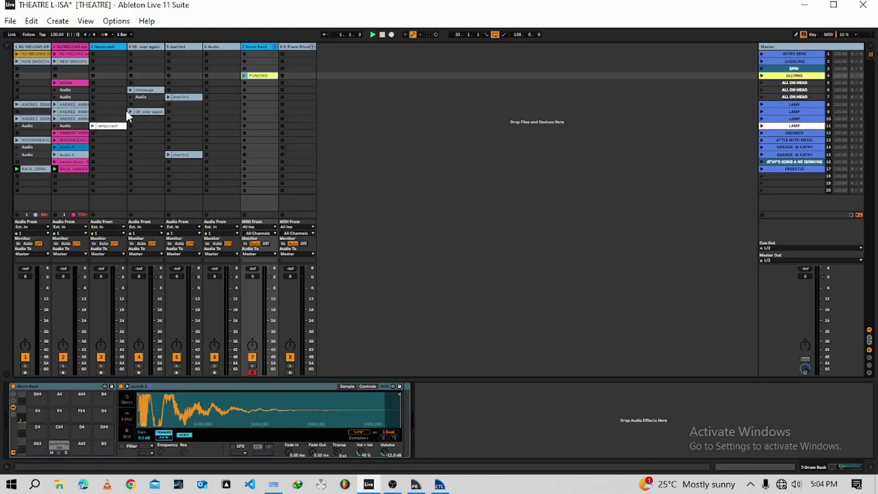
click(439, 484)
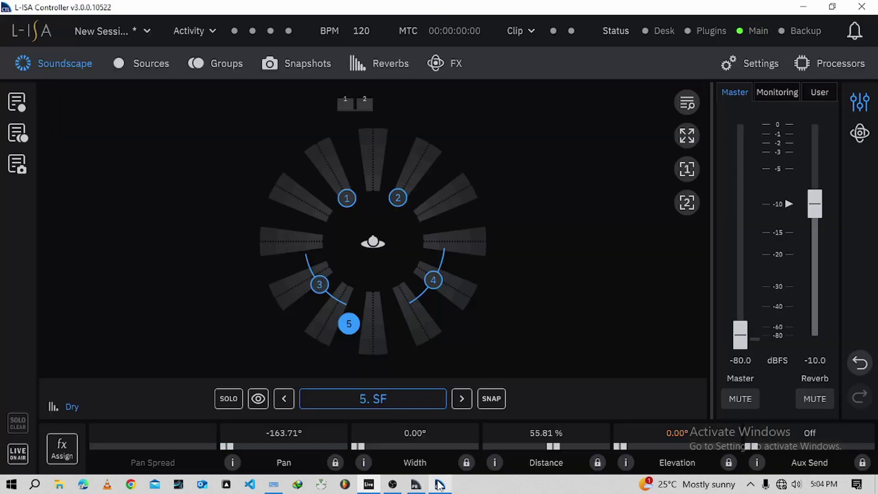
click(838, 62)
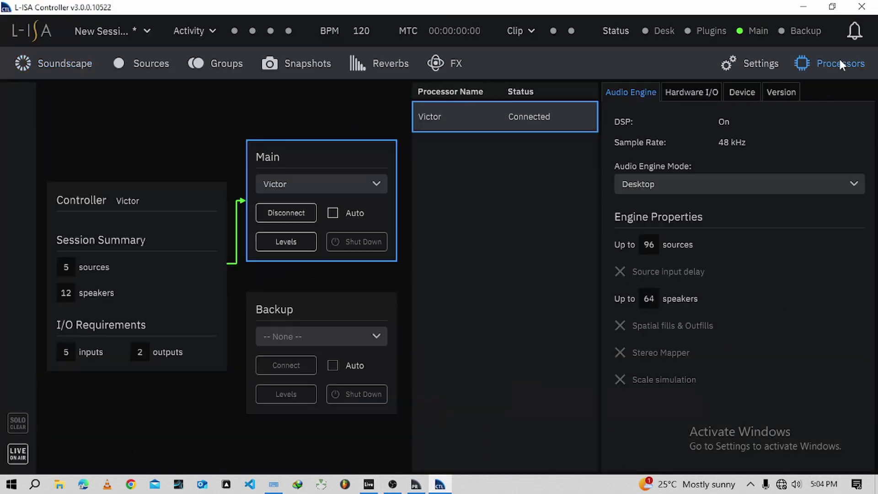
click(124, 62)
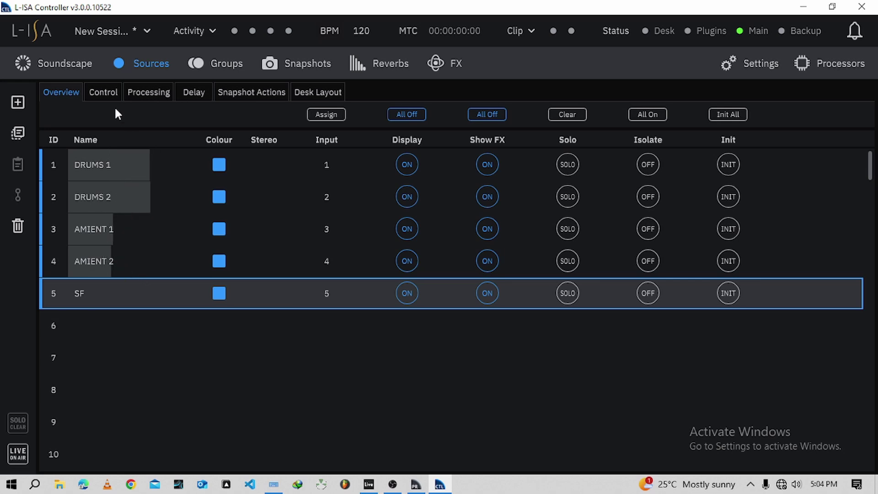
Raise the master level of the soundscape to about -9.9 dB
click(66, 73)
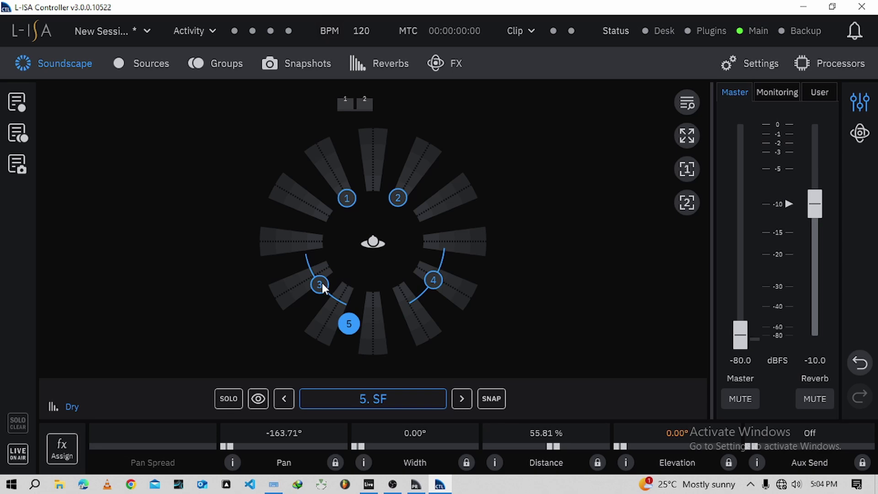
drag(741, 336, 739, 198)
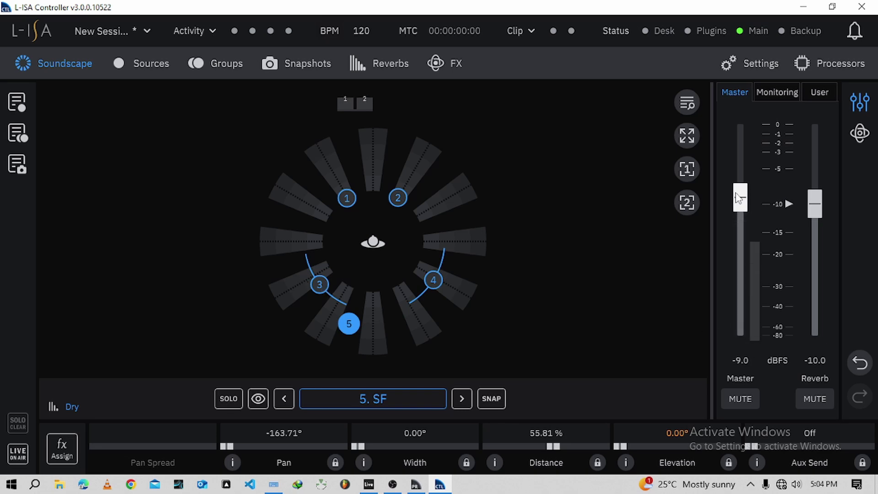
mouse_move(740, 188)
mouse_down()
mouse_move(739, 151)
mouse_move(740, 204)
mouse_up()
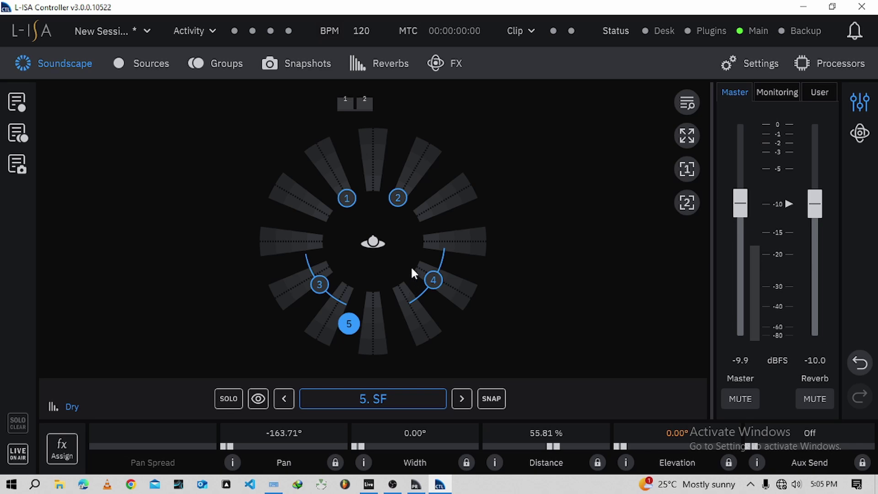
Move AMIENT 1 to about -127° pan and 51% distance, and AMIENT 2 to about 124° pan and 48% distance
click(318, 284)
mouse_move(306, 297)
mouse_down()
mouse_move(299, 304)
mouse_move(305, 292)
mouse_up()
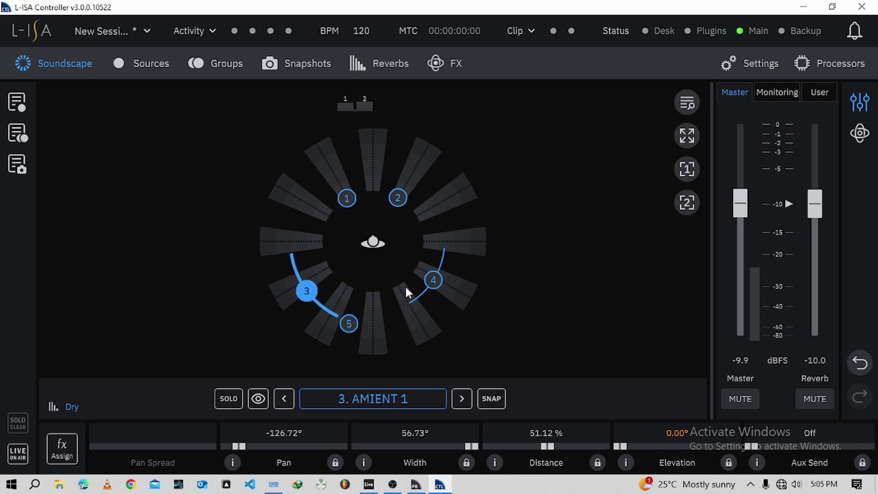
mouse_move(433, 280)
mouse_down()
mouse_move(447, 290)
mouse_move(438, 286)
mouse_up()
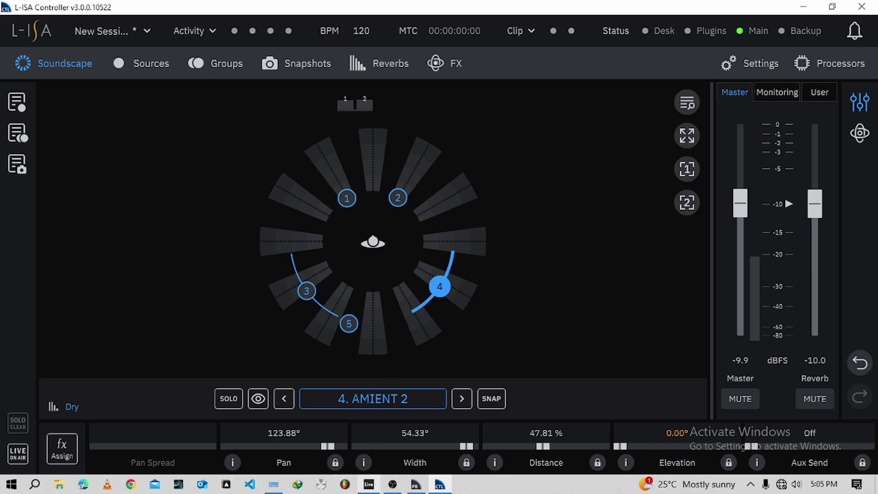
Stop playback in Ableton Live, then move SF to about 165° pan and 100% distance in L-ISA Controller
click(369, 484)
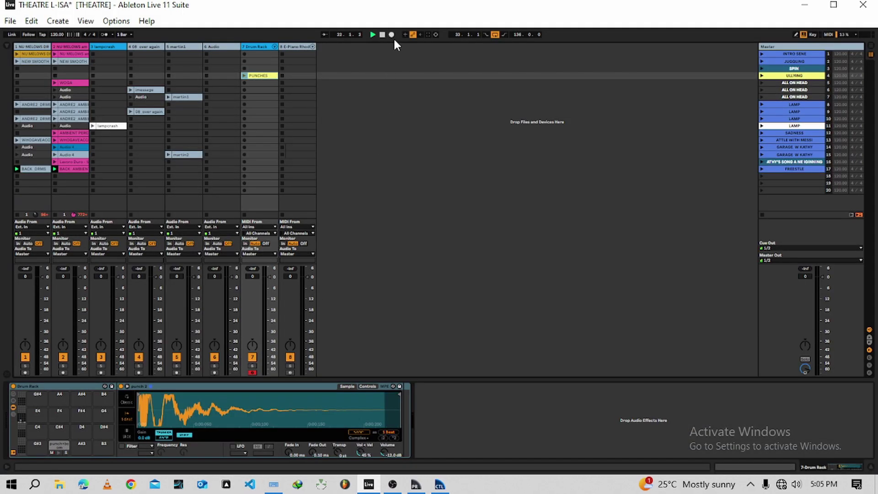
click(438, 484)
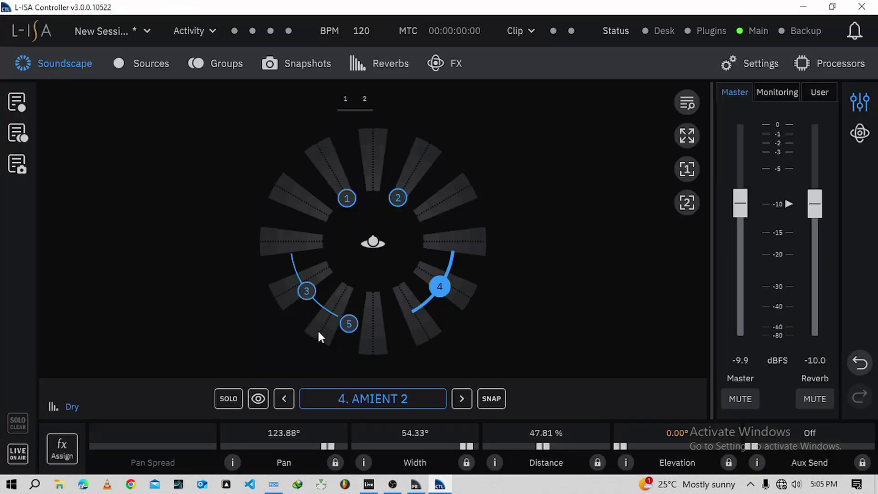
click(151, 63)
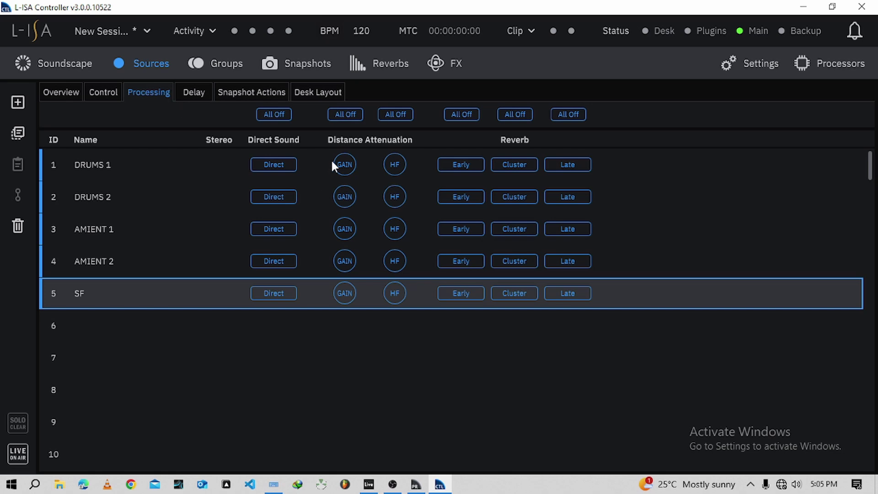
click(72, 66)
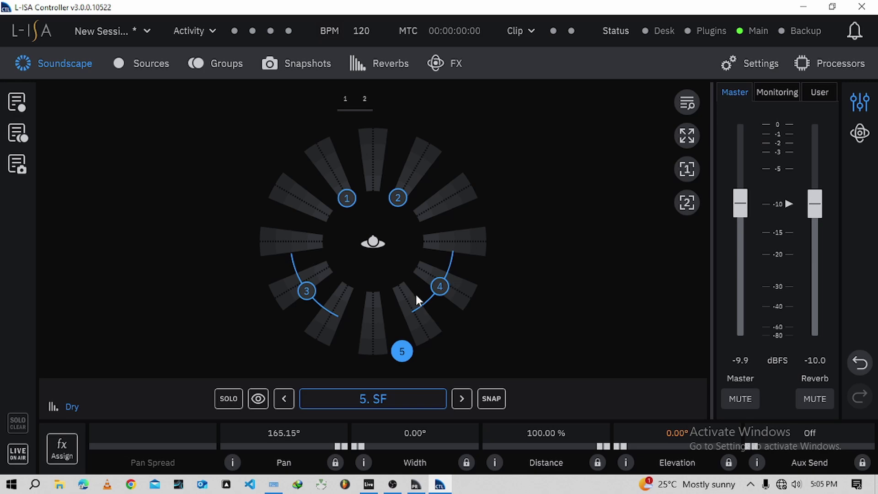
Move DRUMS 2 in the soundscape to about 33° pan at 0% distance
click(215, 64)
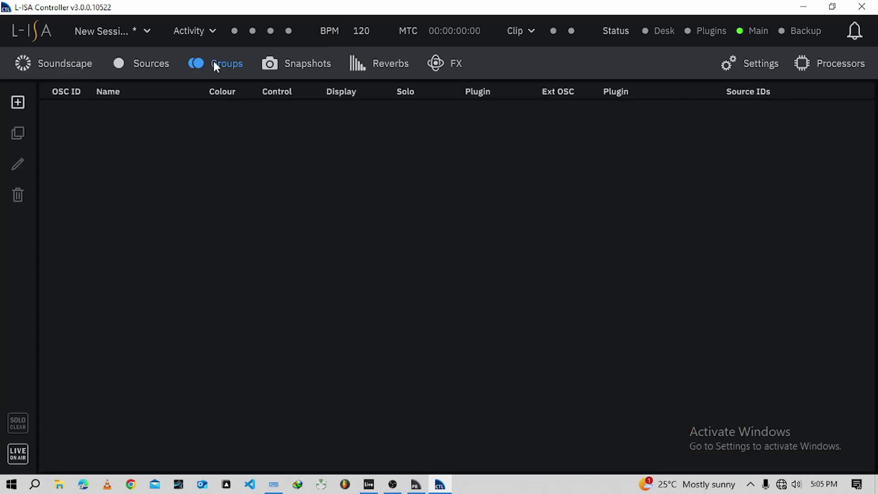
click(150, 67)
click(73, 63)
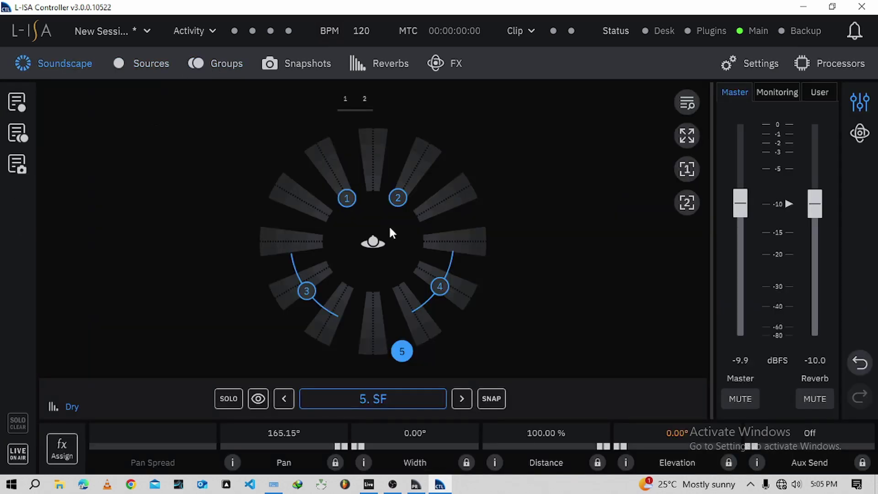
click(354, 206)
drag(397, 198, 397, 208)
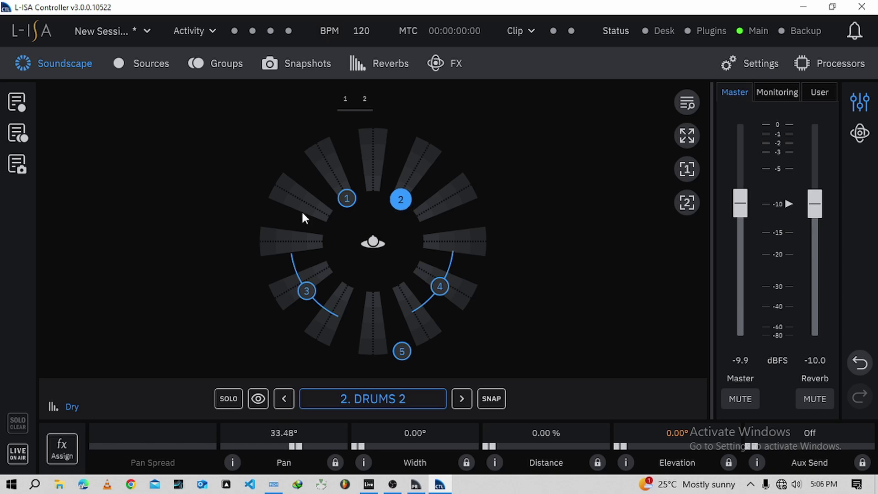
Turn off gain and HF distance attenuation for DRUMS 1 and DRUMS 2
click(213, 72)
click(141, 67)
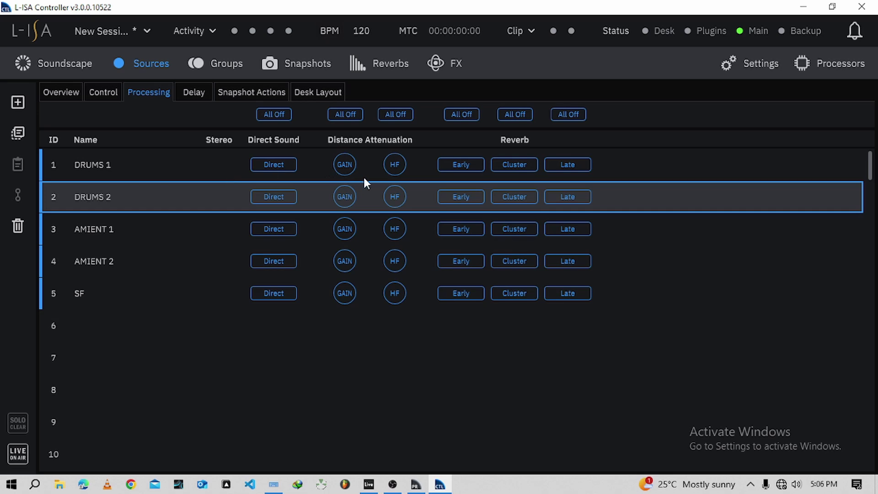
click(342, 173)
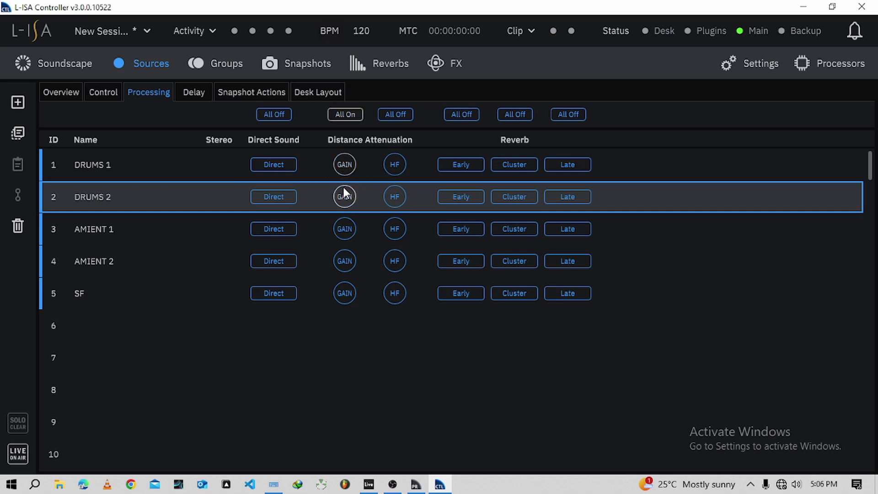
click(390, 172)
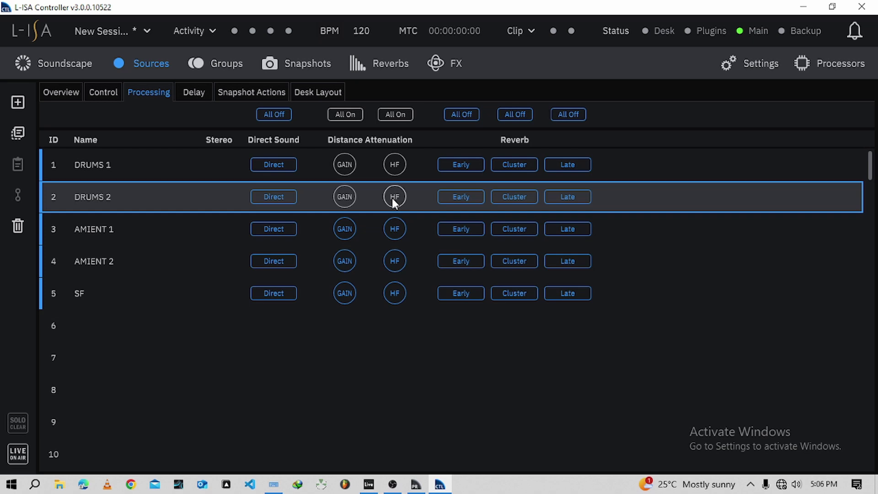
Turn off gain distance attenuation for AMIENT 1 and AMIENT 2, and return to the soundscape
click(344, 228)
click(347, 262)
click(66, 63)
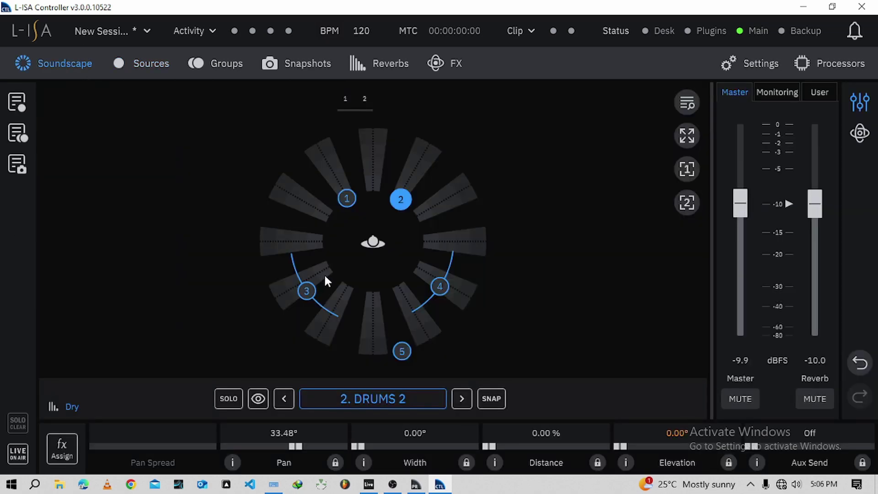
Check the 08_over again clip in Ableton Live, then move SF to about -179° pan and 100% distance in L-ISA Controller
click(369, 485)
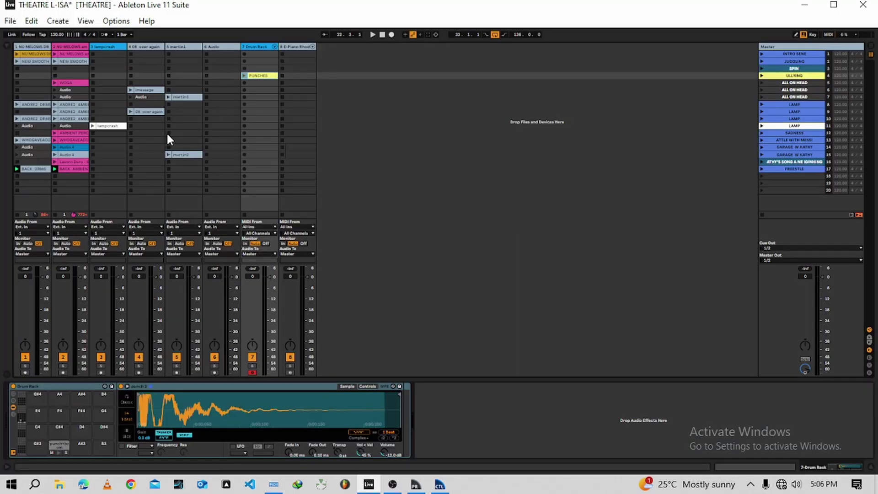
click(144, 112)
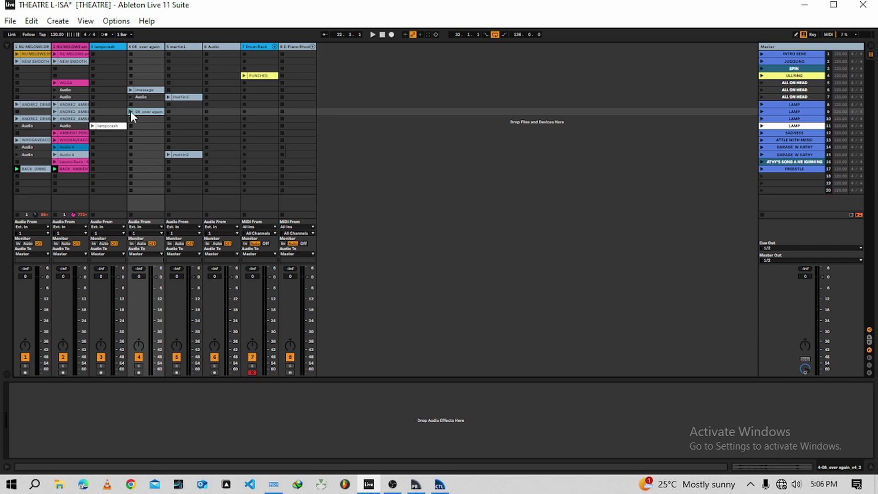
click(439, 484)
click(368, 484)
click(439, 485)
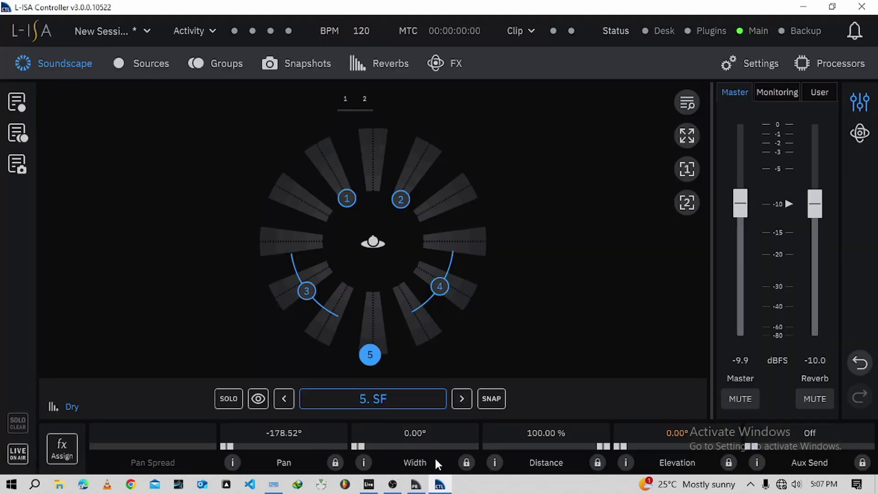
Widen the SF source to 60° and try to raise its elevation
drag(369, 448, 617, 432)
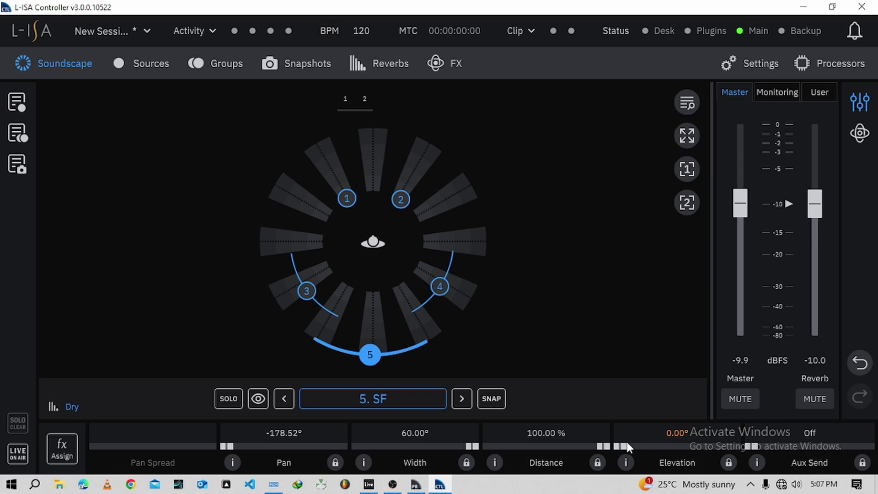
drag(627, 442, 777, 435)
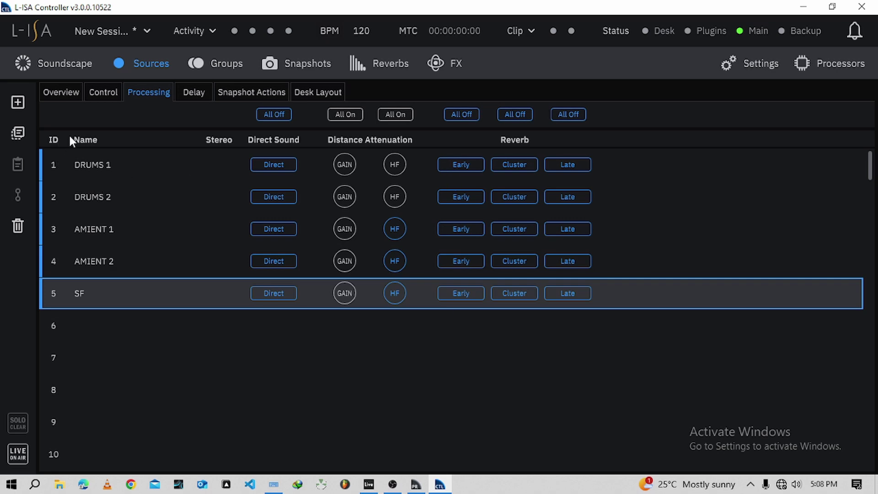
Examine the source delay settings and the Dry reverb's time and EQ settings
click(189, 93)
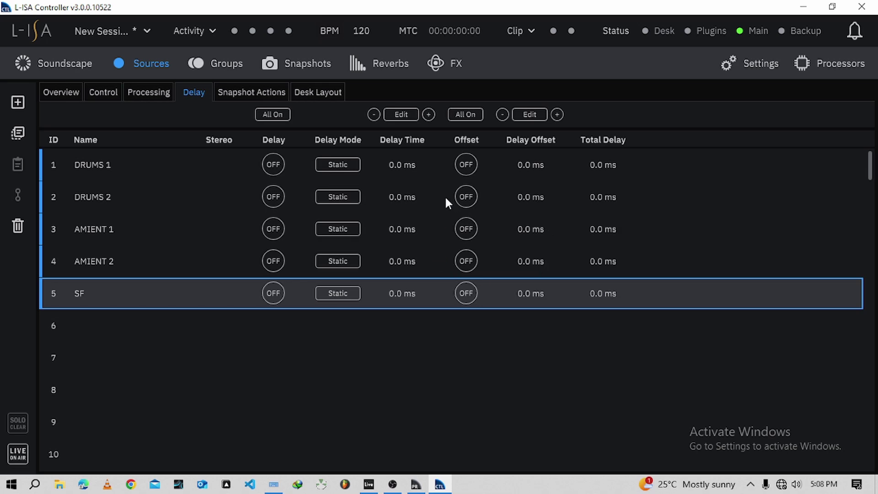
click(390, 64)
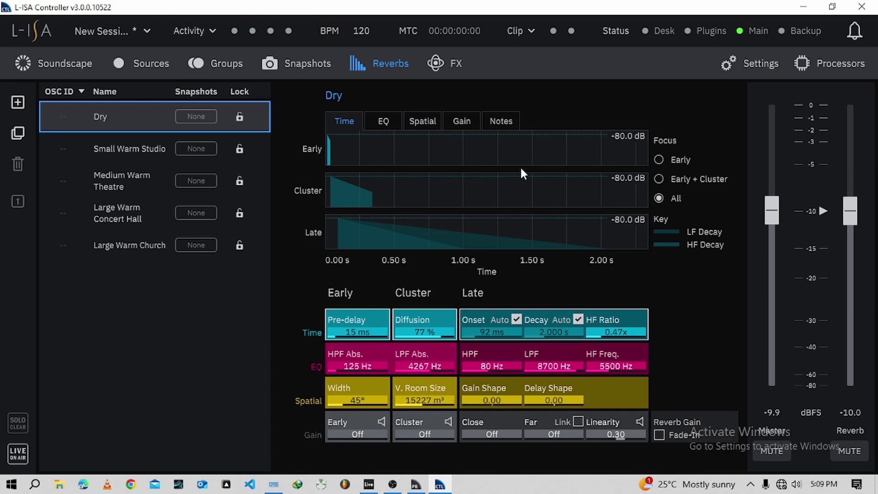
click(375, 118)
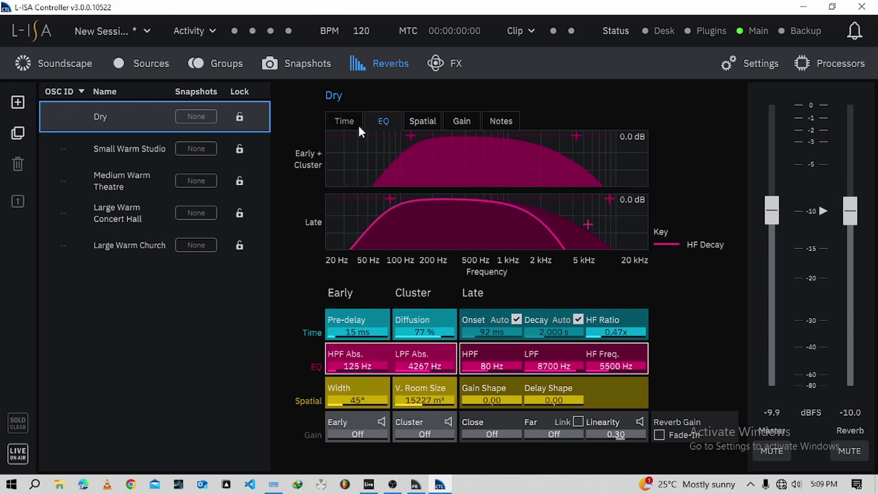
click(358, 125)
click(374, 127)
click(361, 123)
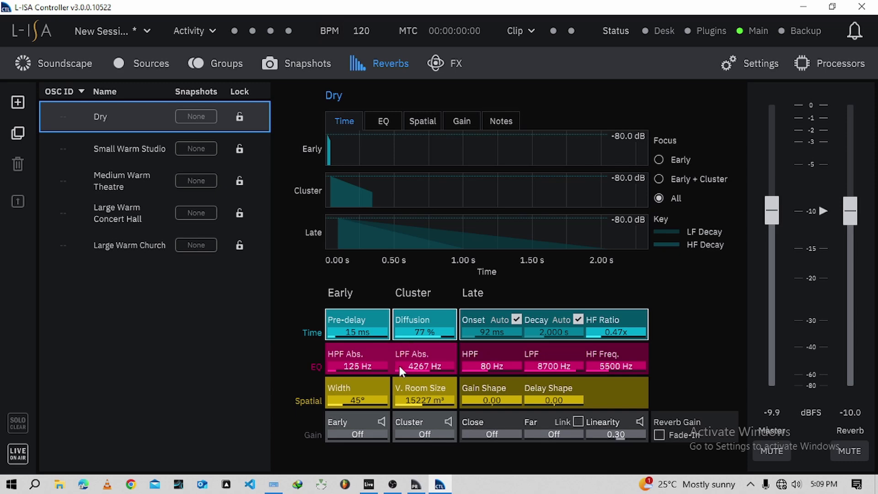
Create a new reverb with the Theatre venue type, Small space and Dark colour
click(18, 103)
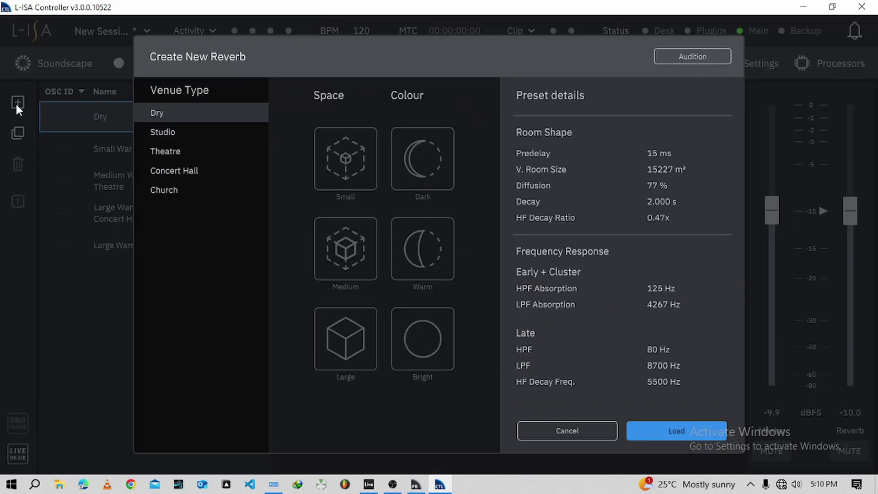
click(176, 136)
click(177, 154)
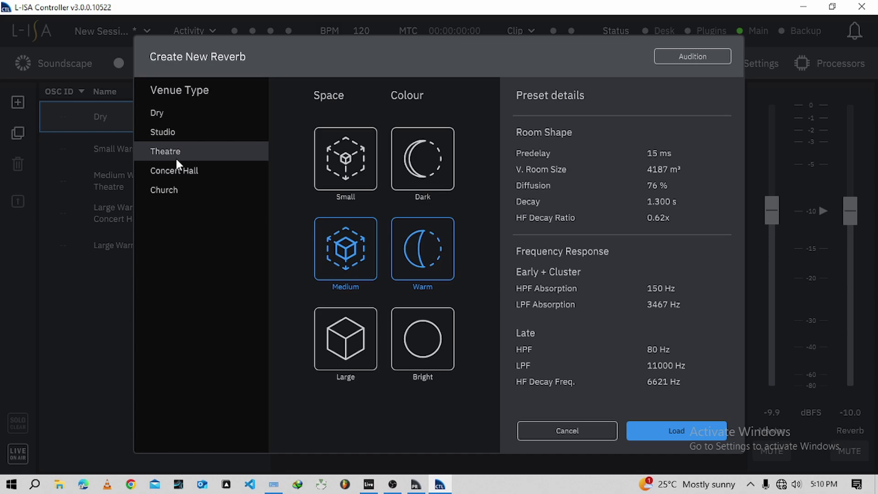
click(370, 180)
click(438, 184)
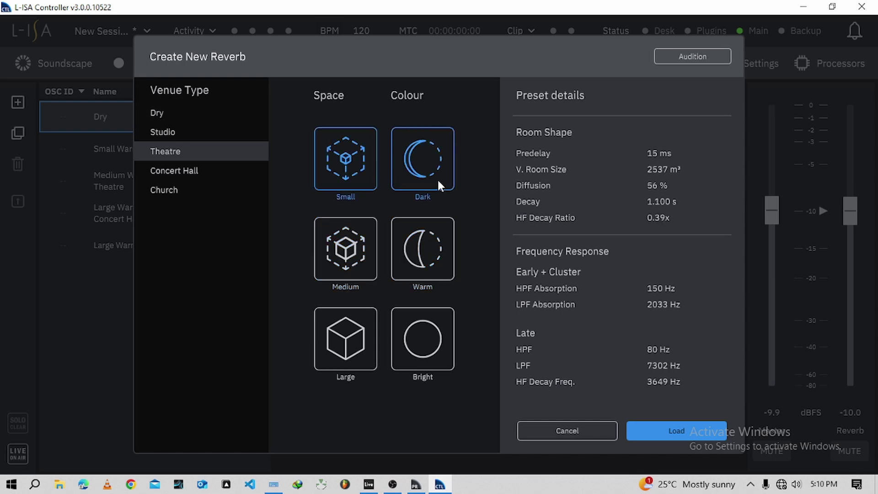
click(435, 342)
click(413, 162)
click(667, 433)
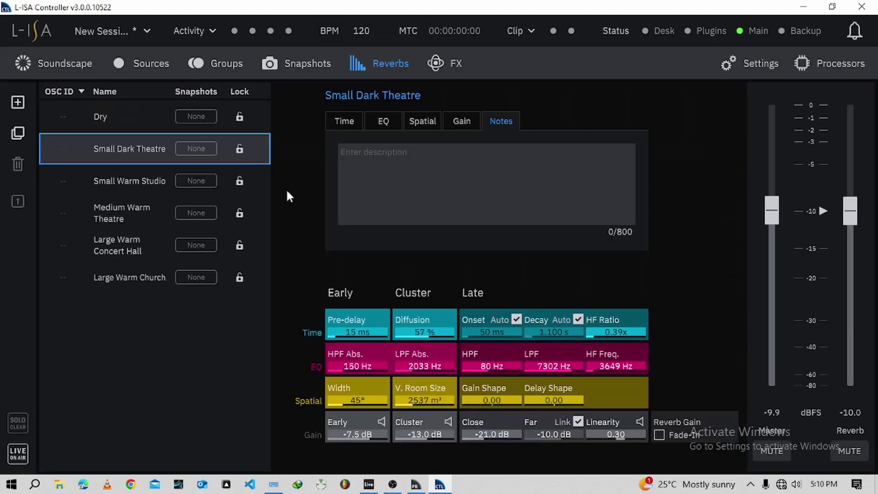
Review the Small Dark Theatre reverb's time settings, keep it selected and return to the soundscape
click(343, 121)
click(120, 246)
click(129, 149)
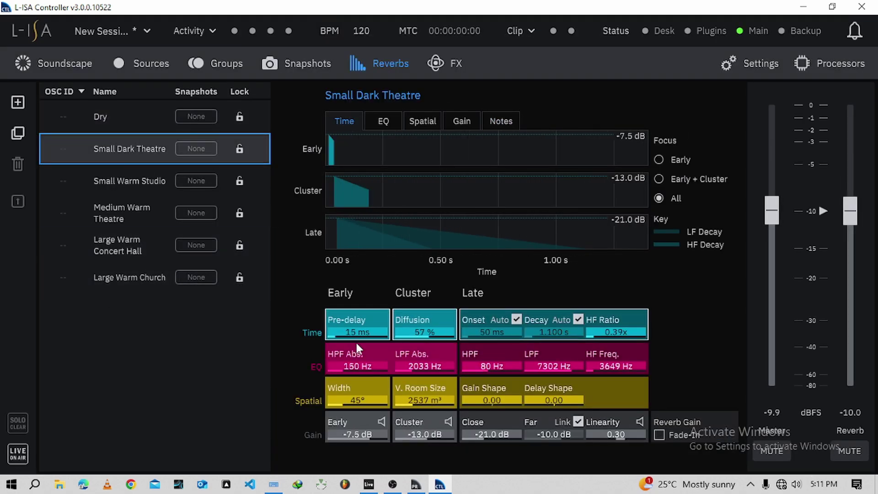
key(ctrl+1)
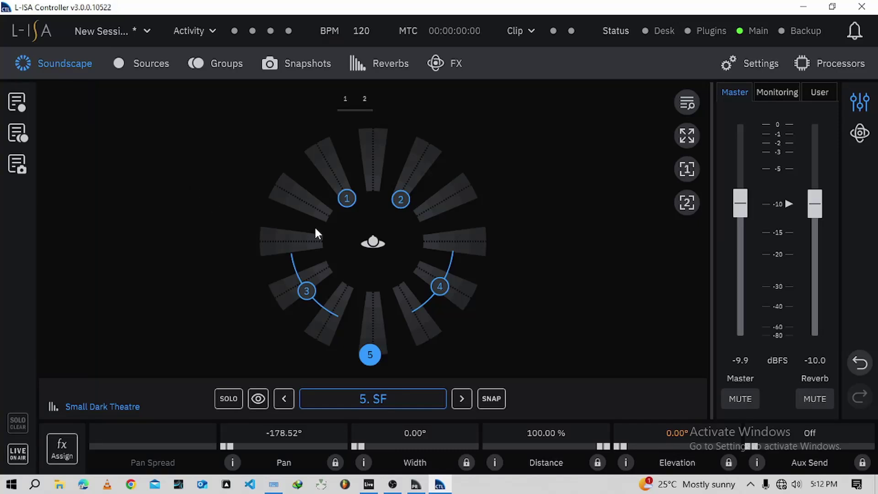
Reposition the SF source directly behind the listener at about -178° pan and 100% distance
click(440, 183)
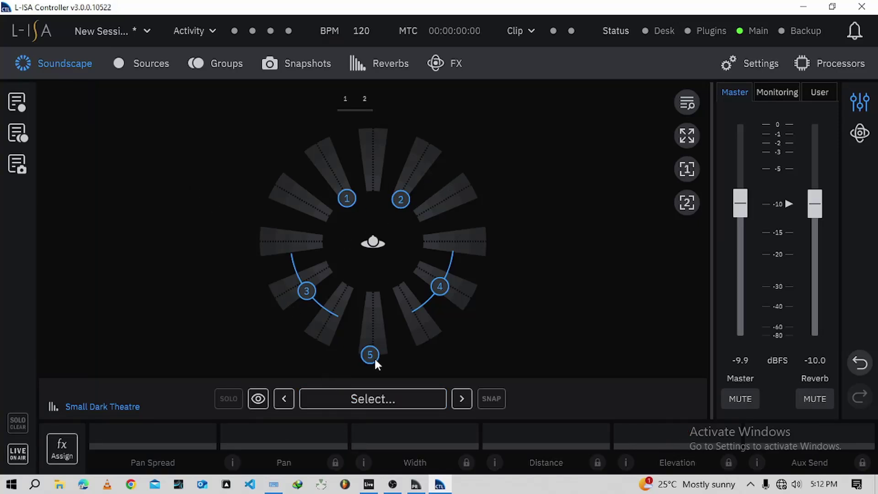
mouse_move(374, 359)
mouse_down()
mouse_move(396, 349)
mouse_move(364, 311)
mouse_move(376, 350)
mouse_up()
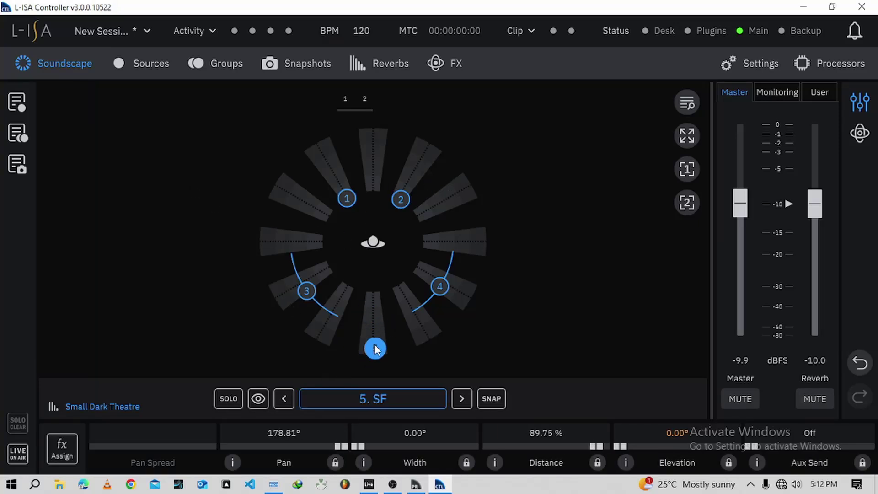
drag(375, 350, 369, 376)
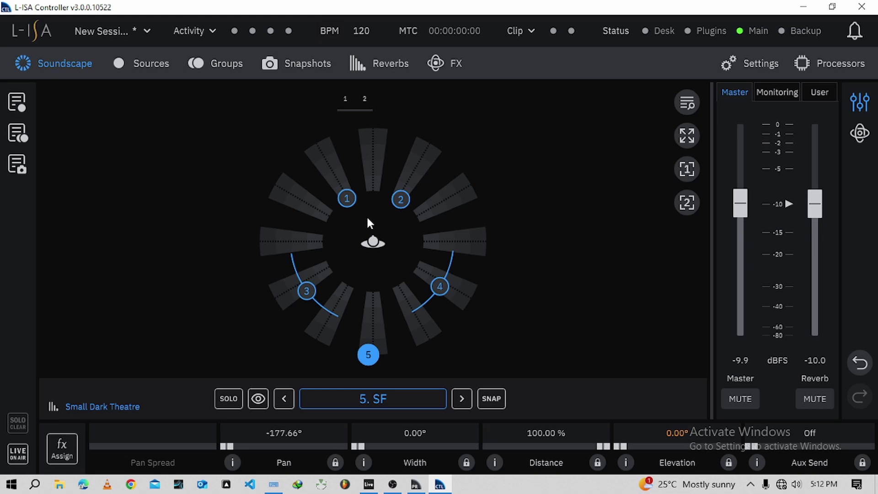
Spread the DRUMS 1 and DRUMS 2 sources to about -53° and 56° pan, both at 0% distance
drag(353, 195, 400, 224)
click(401, 200)
drag(343, 206, 344, 231)
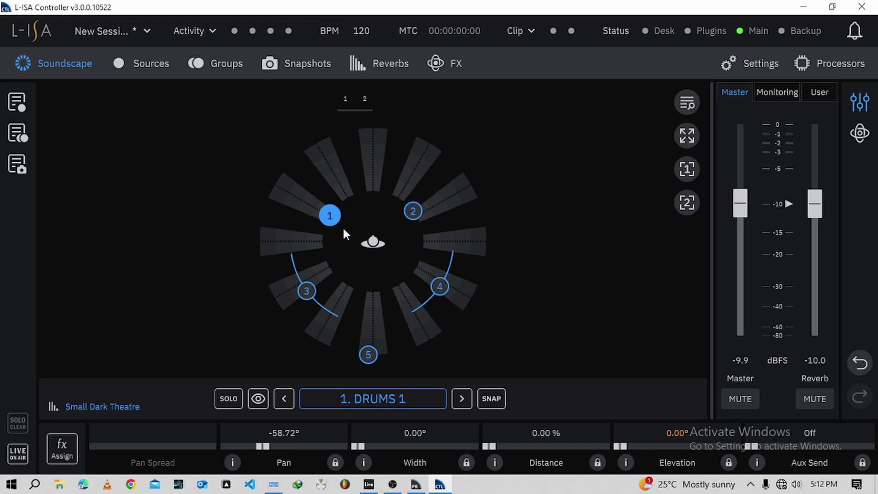
drag(410, 216, 408, 217)
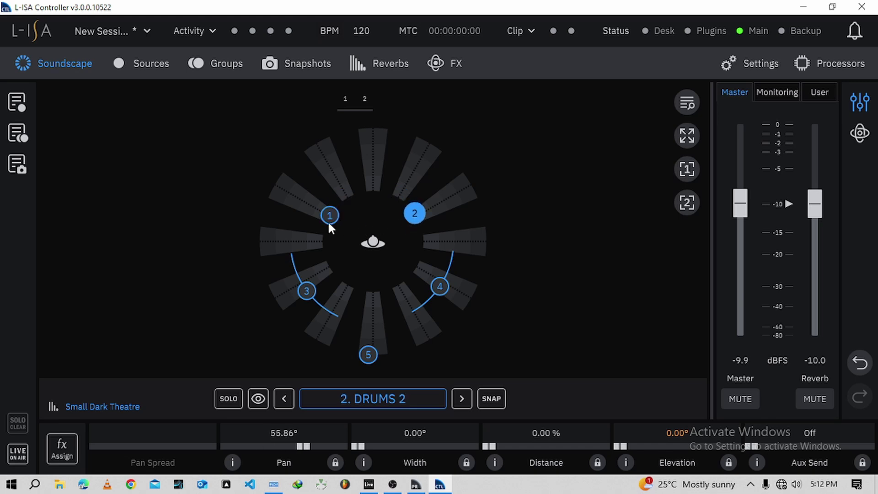
drag(328, 220, 338, 220)
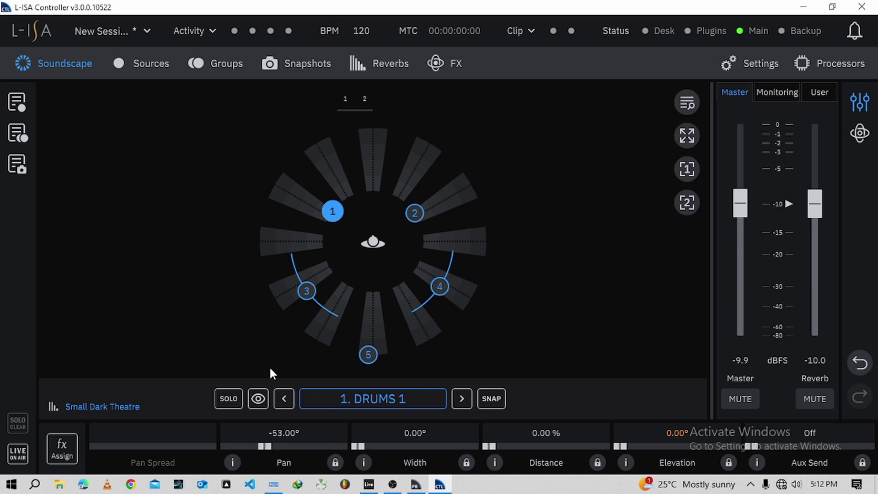
mouse_move(386, 489)
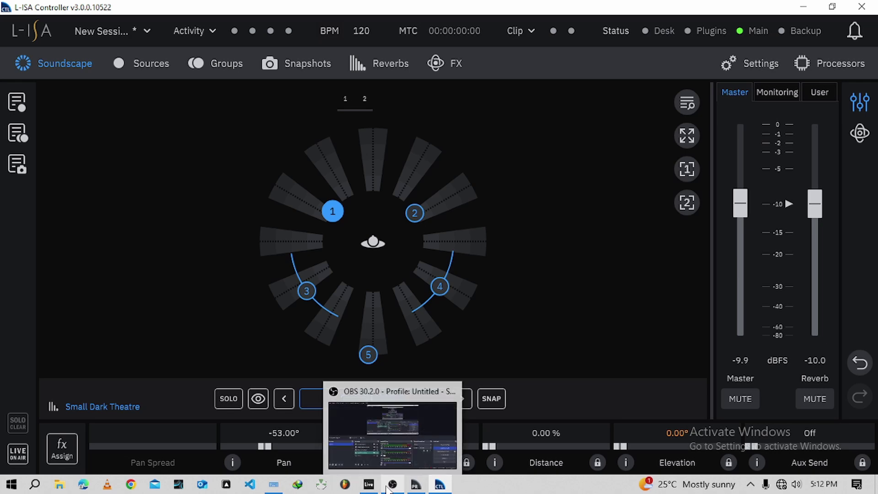